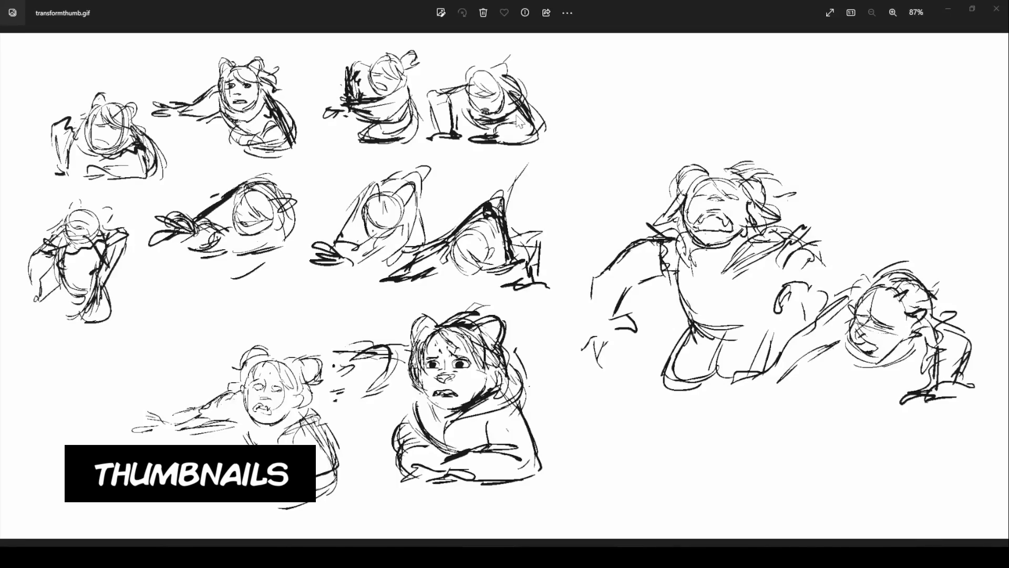
scroll(394, 171, "up", 5)
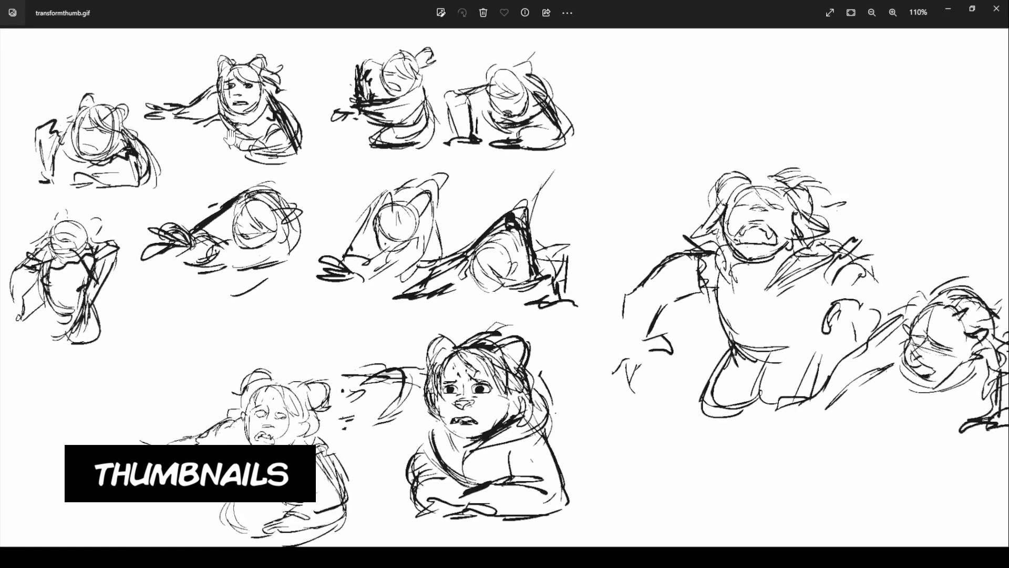
mouse_move(260, 141)
left_mouse_down()
mouse_move(368, 149)
mouse_move(429, 176)
left_mouse_up()
scroll(316, 210, "up", 1)
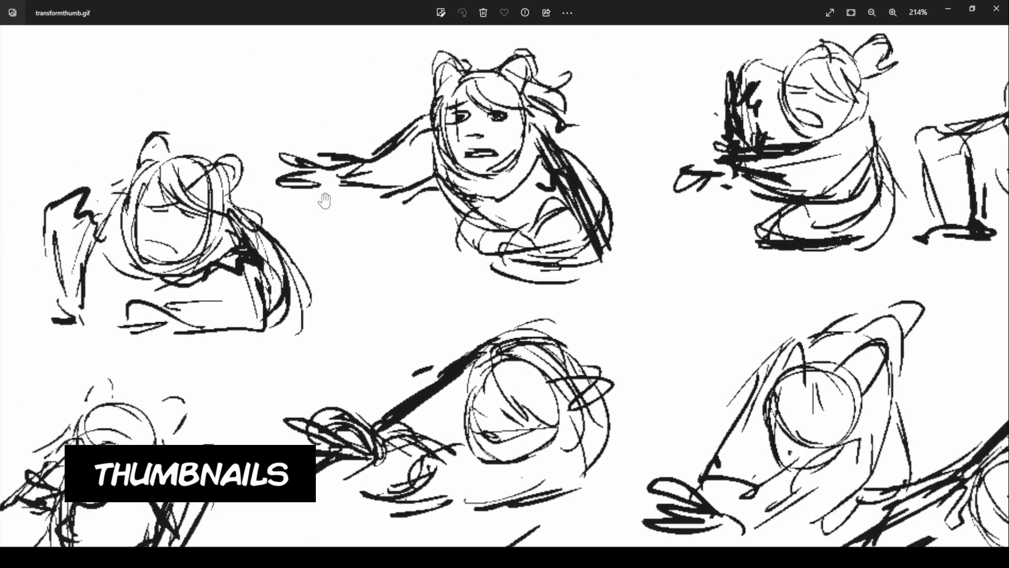
mouse_move(363, 225)
left_mouse_down()
mouse_move(165, 244)
mouse_move(308, 207)
mouse_move(419, 125)
left_mouse_up()
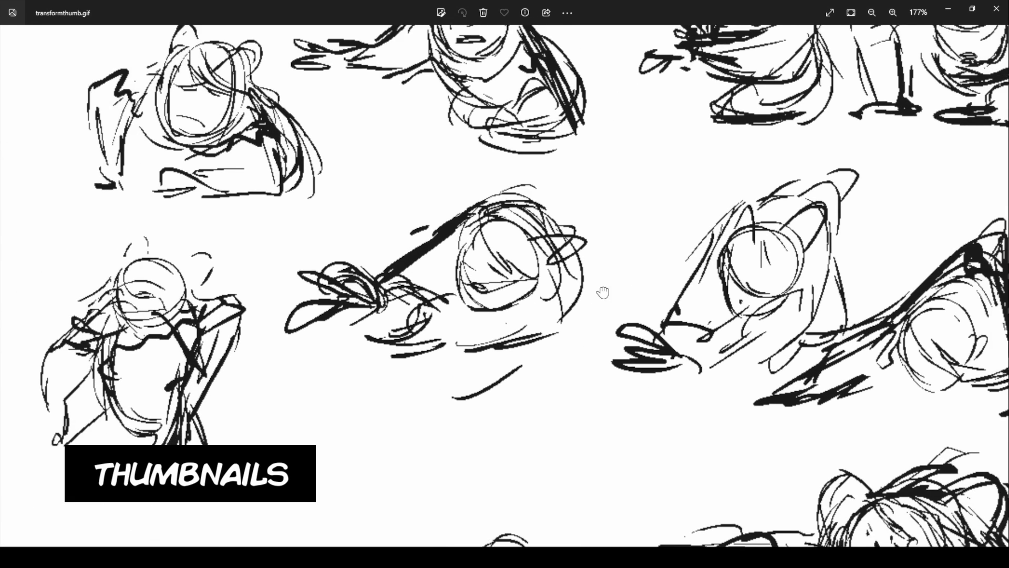
left_click_drag(604, 291, 357, 281)
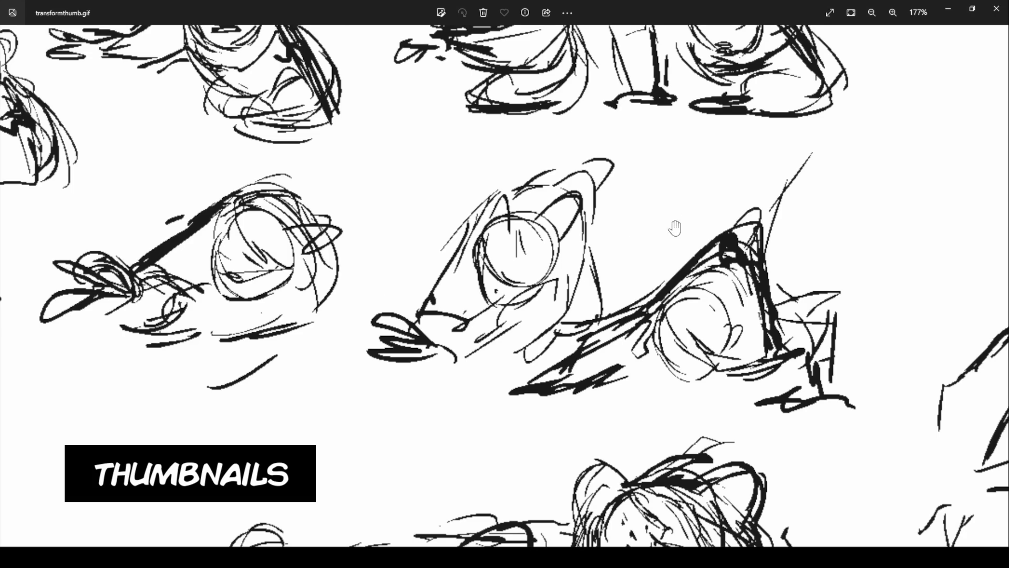
left_click_drag(675, 227, 529, 230)
scroll(529, 230, "down", 5)
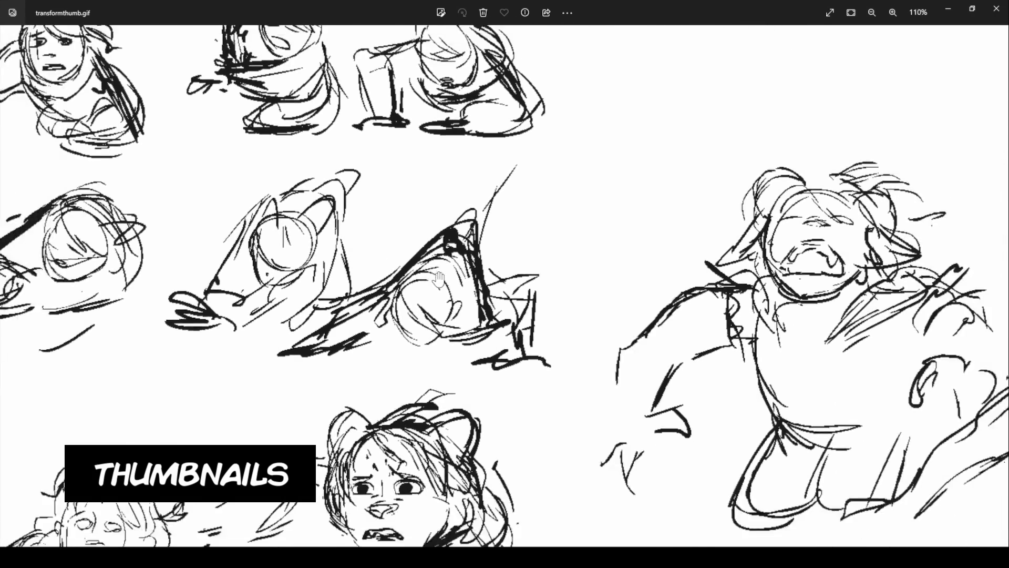
scroll(438, 278, "down", 2)
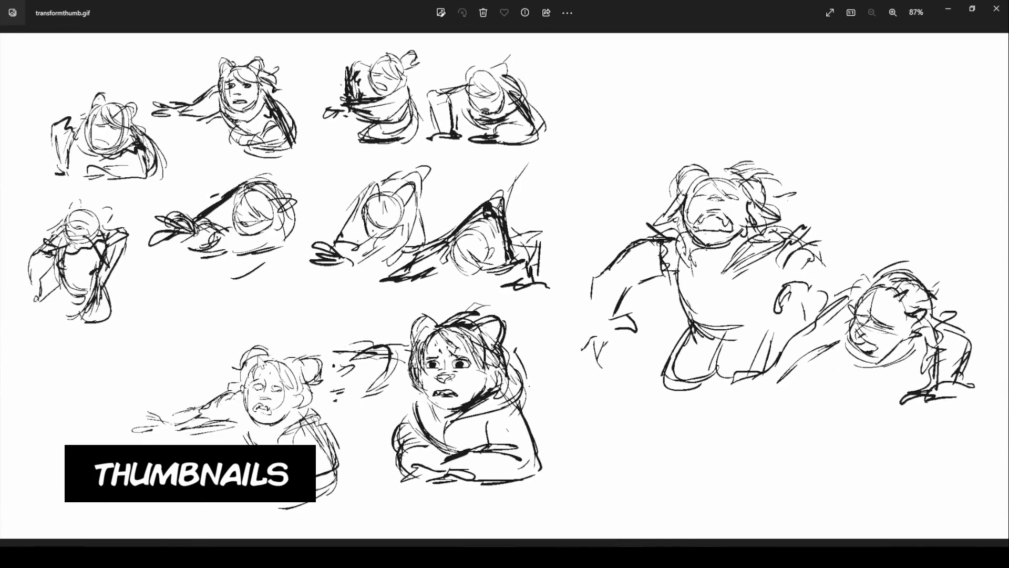
scroll(463, 431, "up", 3)
mouse_move(509, 332)
left_mouse_down()
mouse_move(635, 331)
mouse_move(696, 297)
left_mouse_up()
left_click_drag(817, 253, 568, 238)
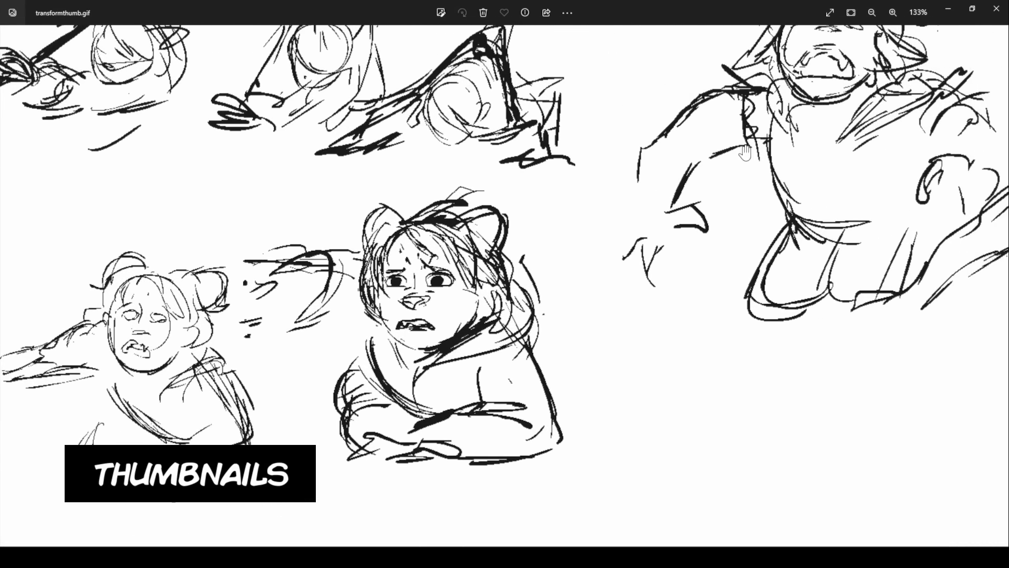
mouse_move(746, 153)
left_mouse_down()
mouse_move(680, 191)
mouse_move(538, 319)
left_mouse_up()
left_click_drag(721, 301, 646, 300)
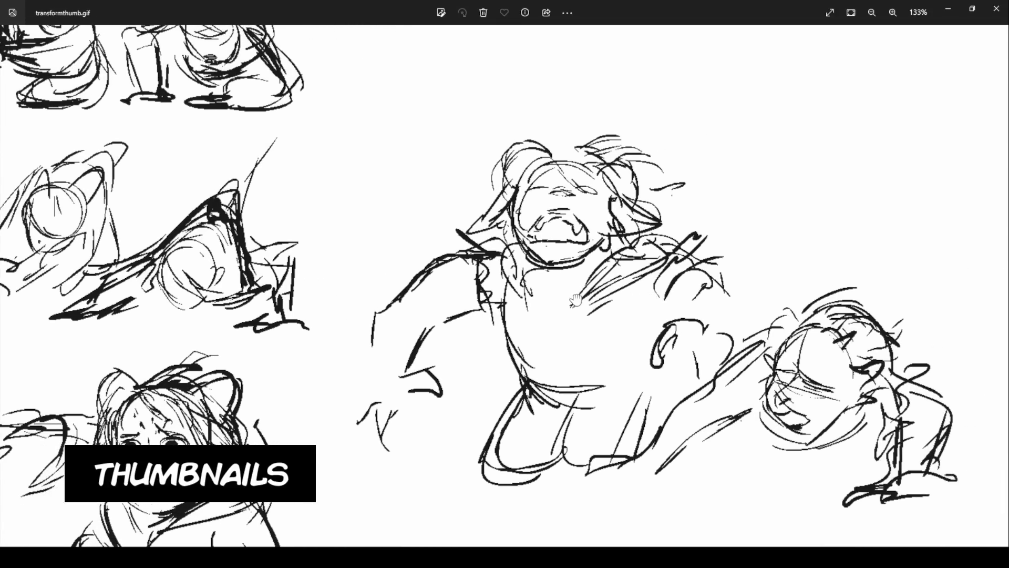
scroll(547, 174, "down", 4)
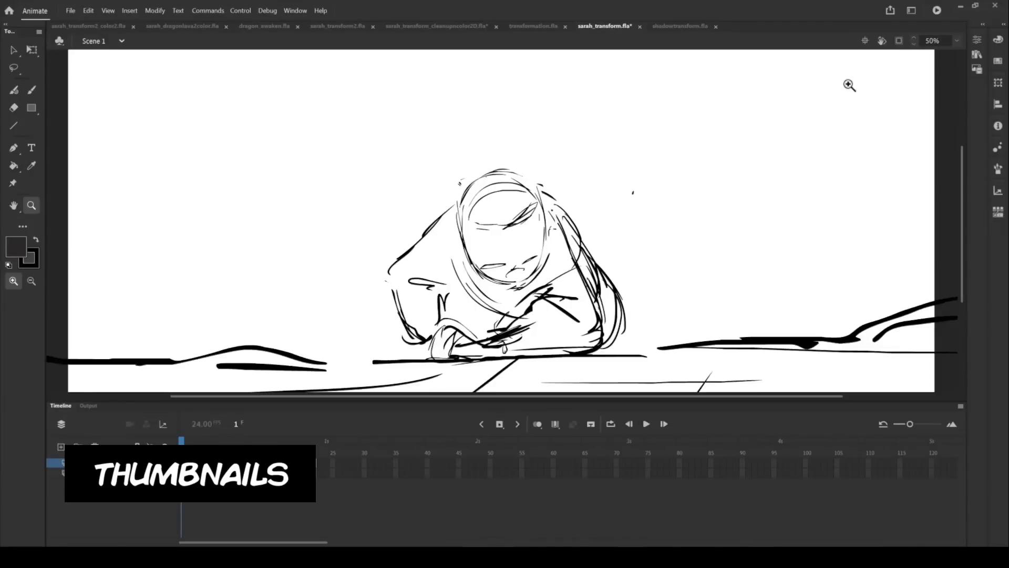
Step: Step the dragon transformation thumbnails forward from frame 2 to frame 8
key(".")
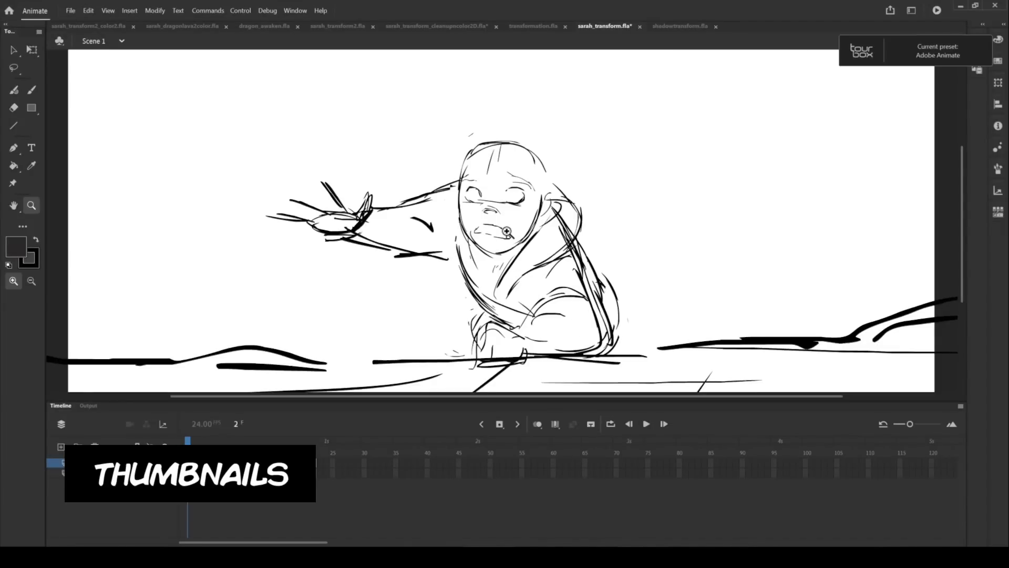
key(".")
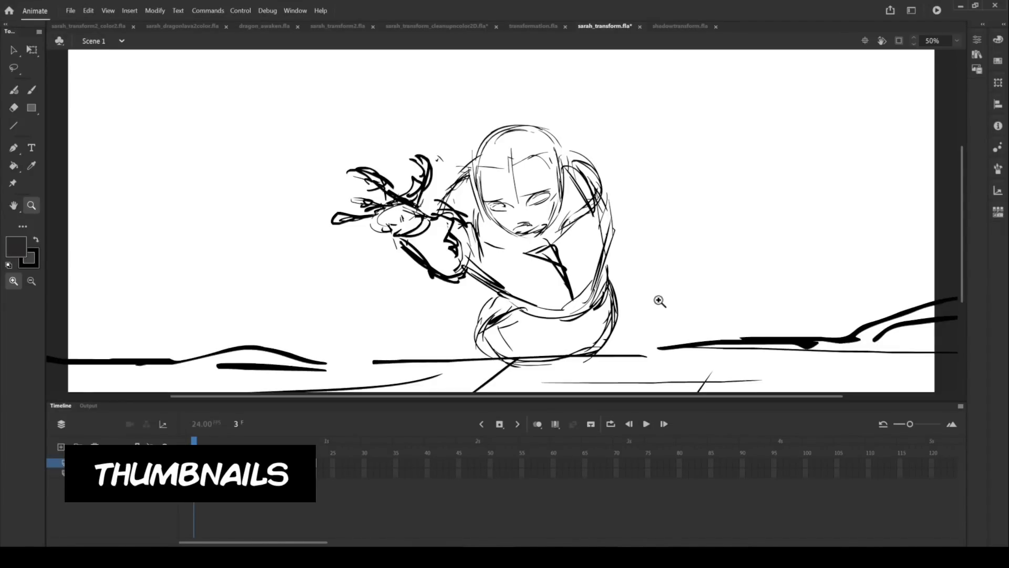
key(".")
key(".")
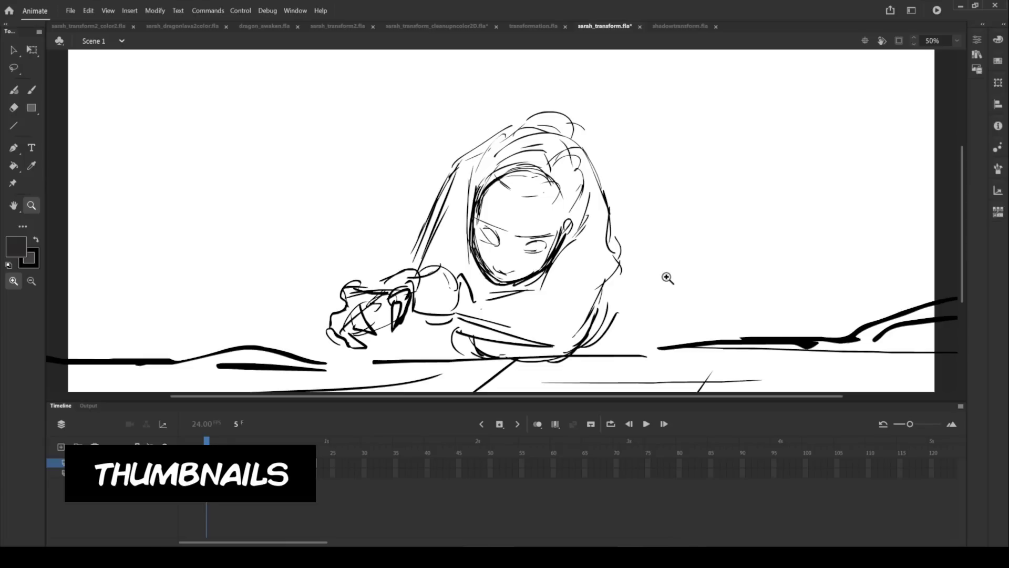
key(".")
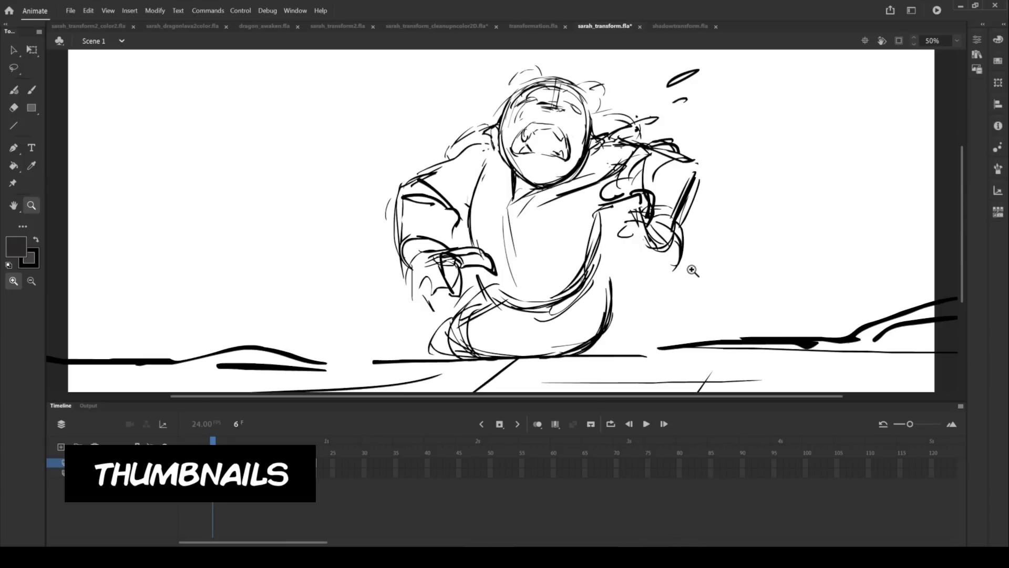
key(".")
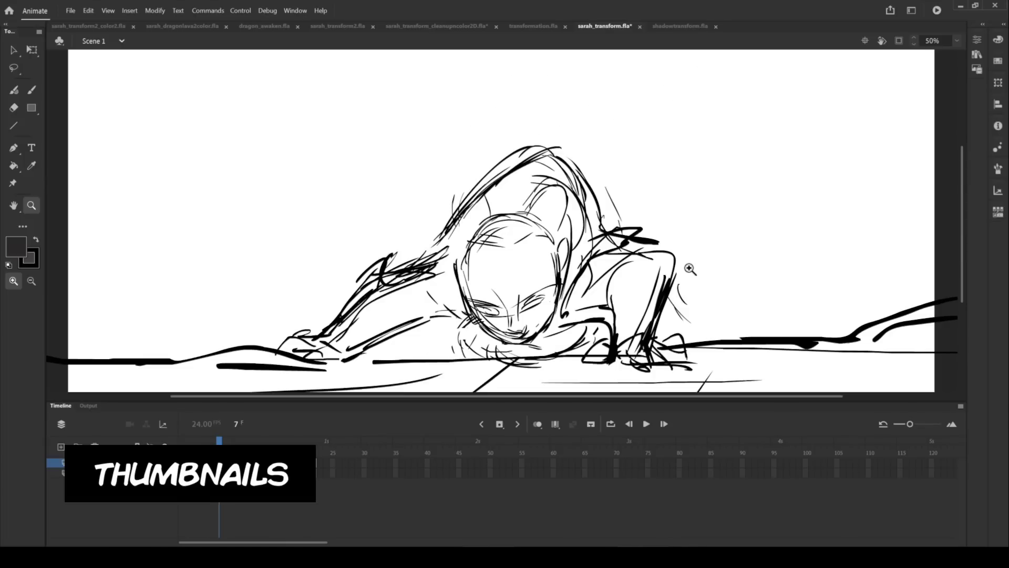
key(".")
key(".")
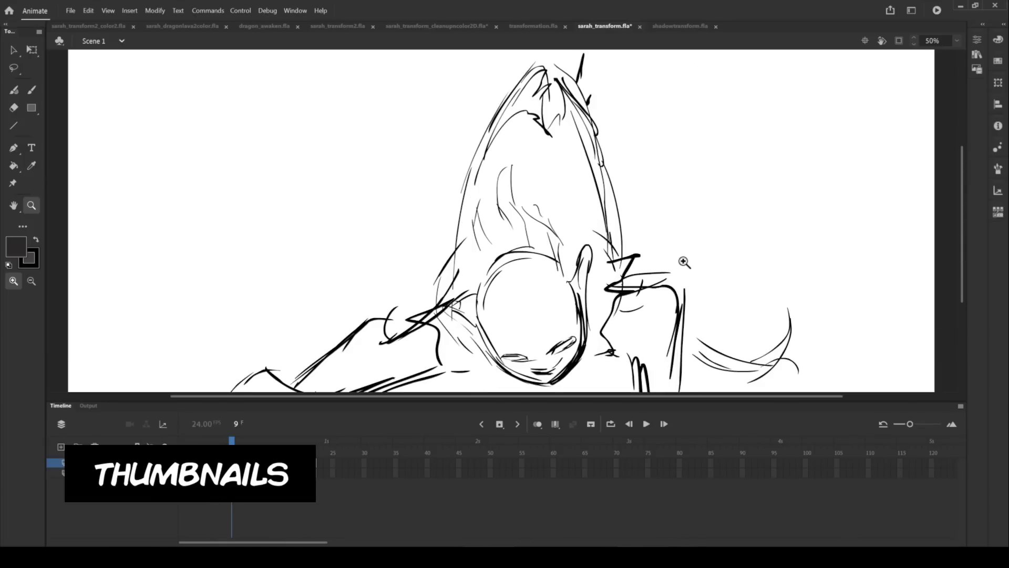
Step: Continue stepping to frame 22 and set the stage zoom to 25%
key(".")
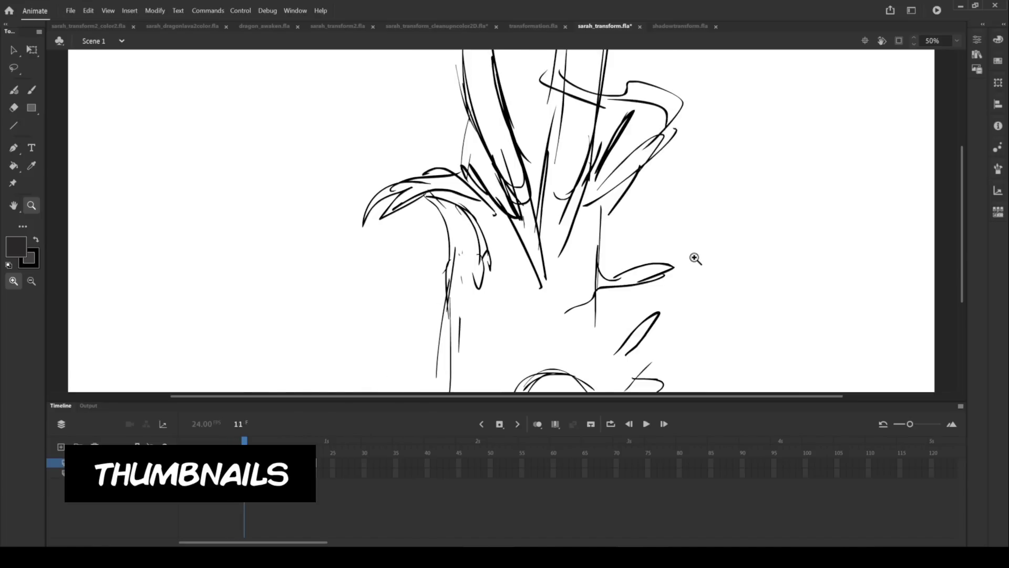
key(".")
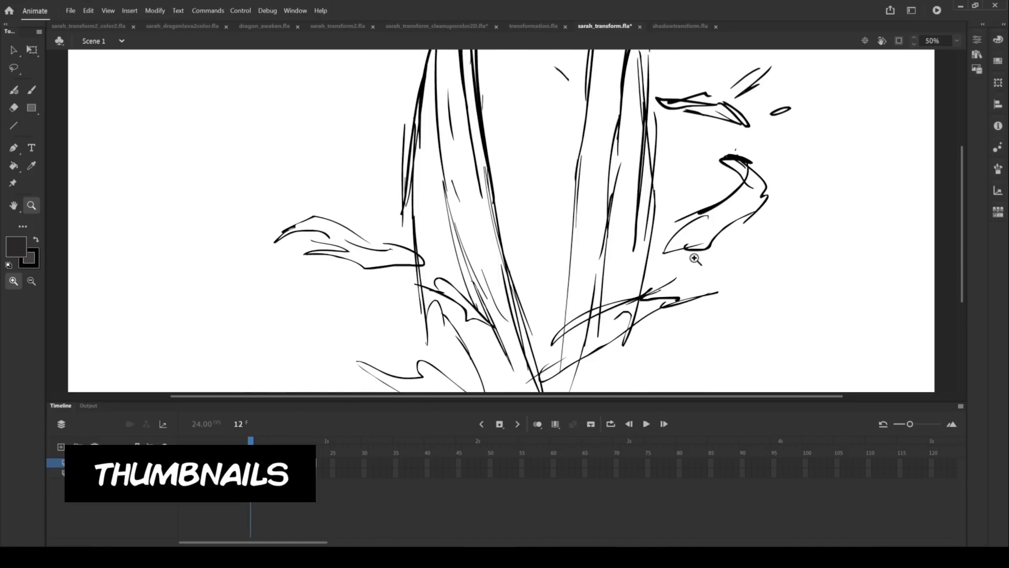
key(".")
key(".")
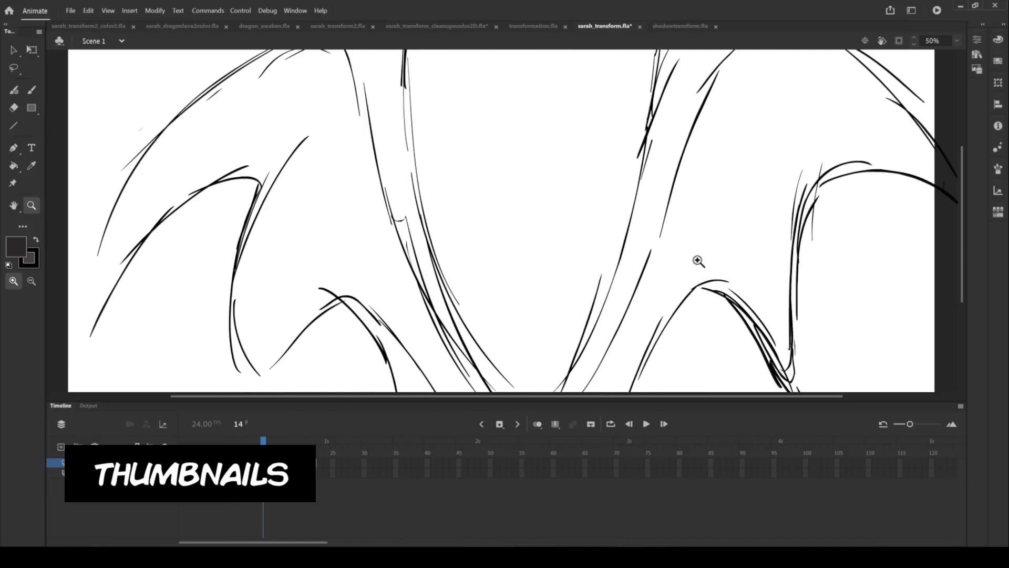
key(".")
key(".")
key(".")
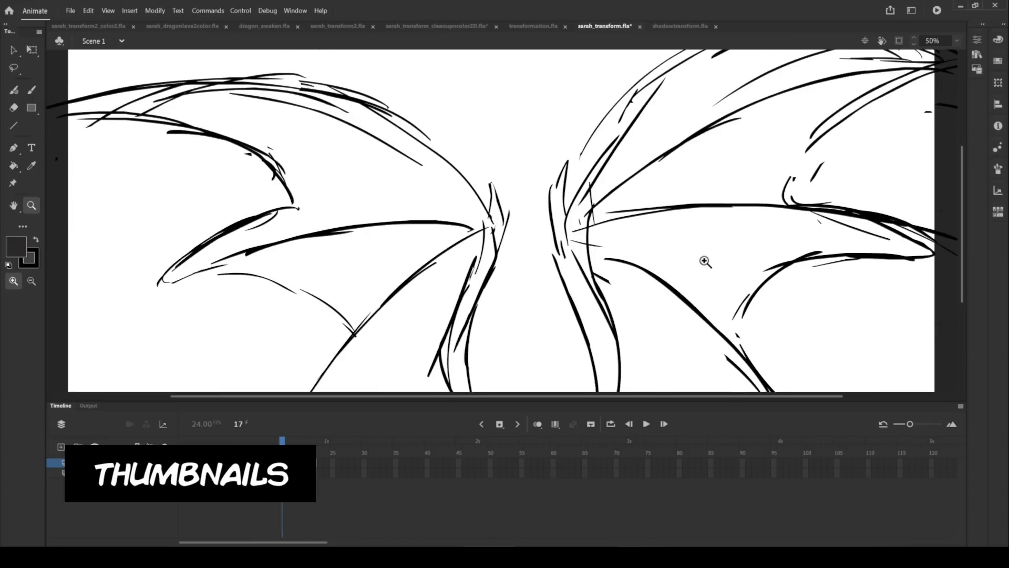
key(".")
key(".")
key(".")
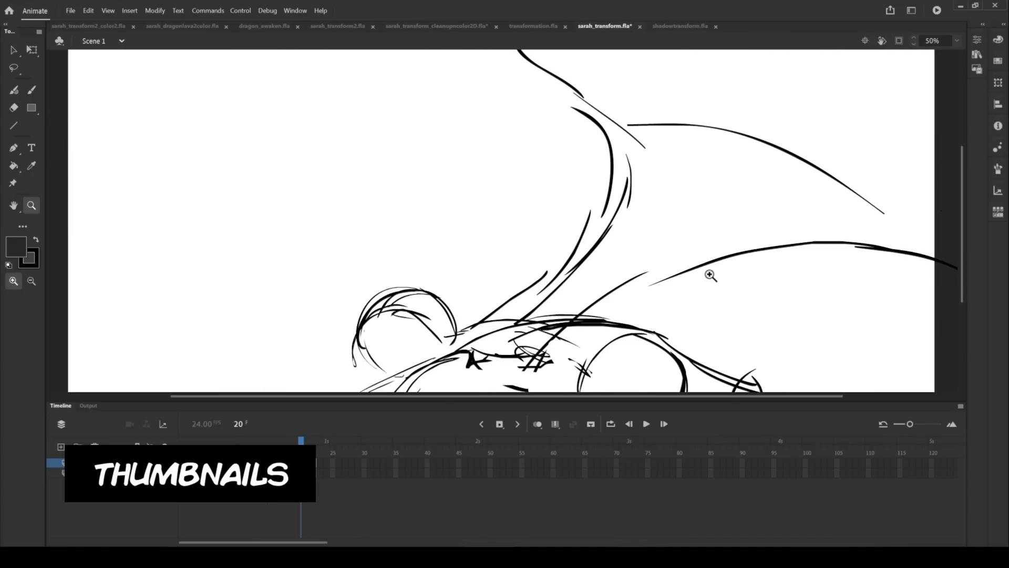
key("period")
key("period")
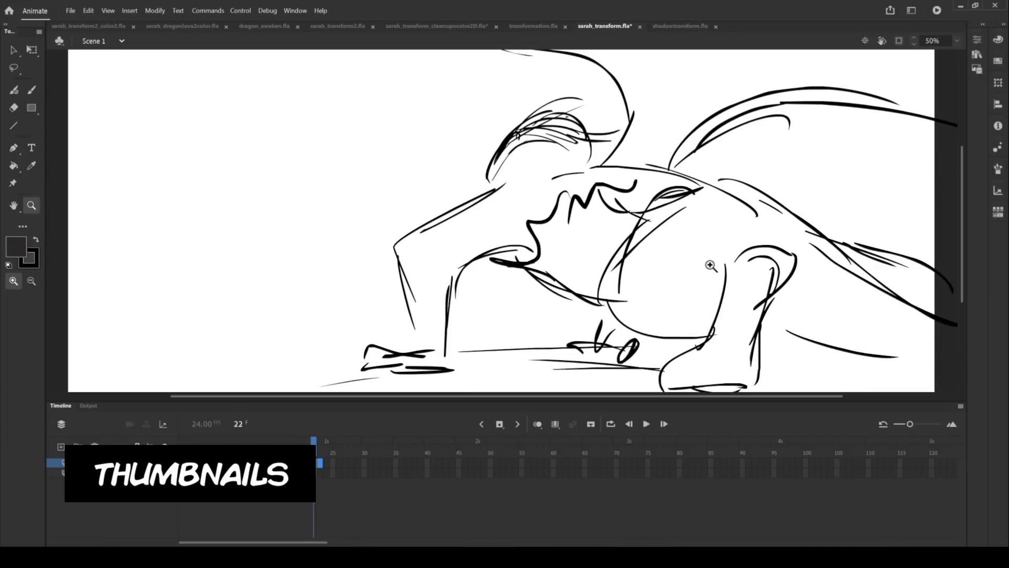
left_click(957, 41)
left_click(913, 87)
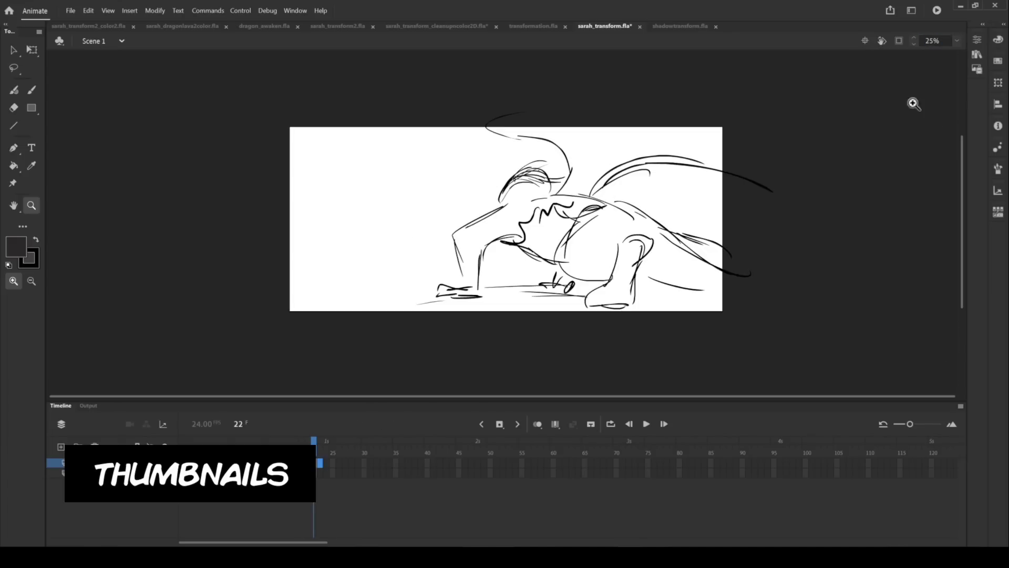
Step: Advance the Animate thumbnails one more frame before the werewolf reference clip plays
key("period")
key("period")
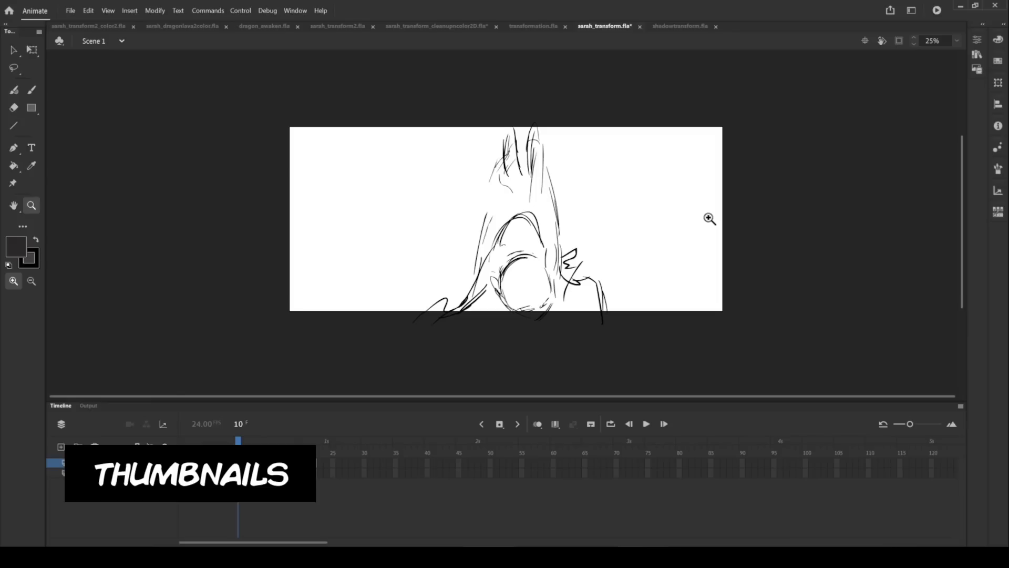
Step: Step the thumbnail sketches through frames 11, 12, 16 and 18 as the wings spread
key("period")
key("period")
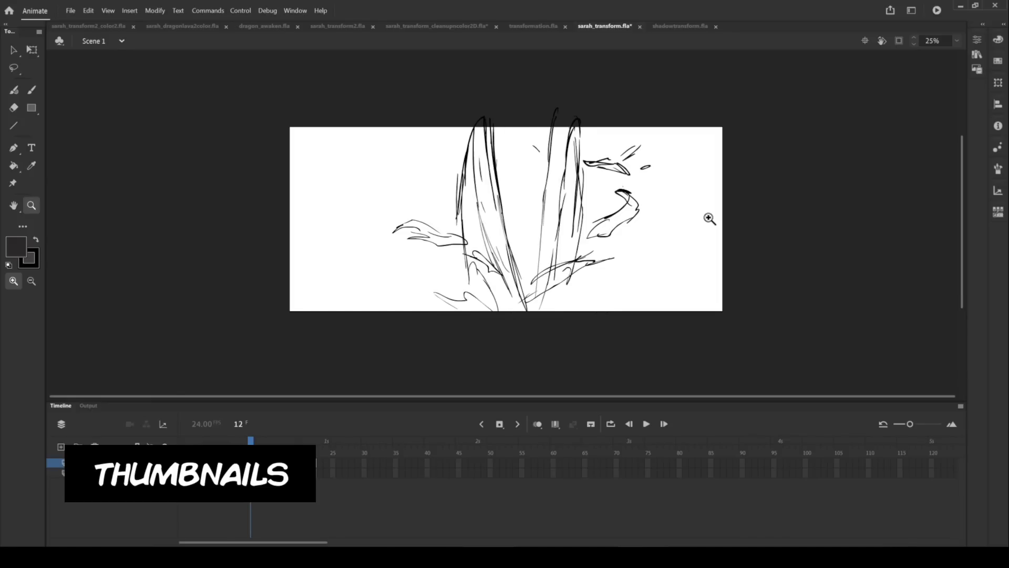
key("period")
key("period")
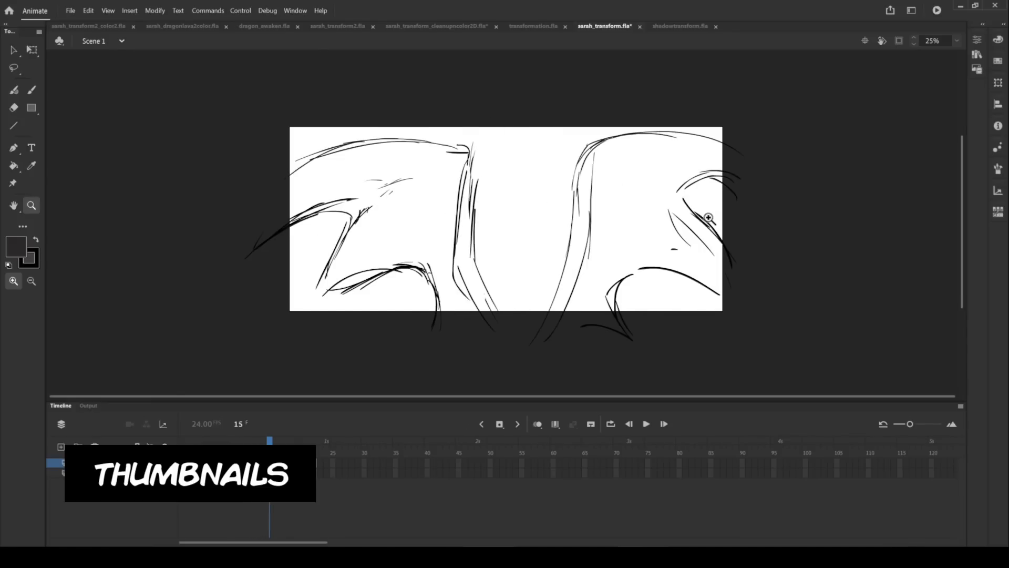
key("period")
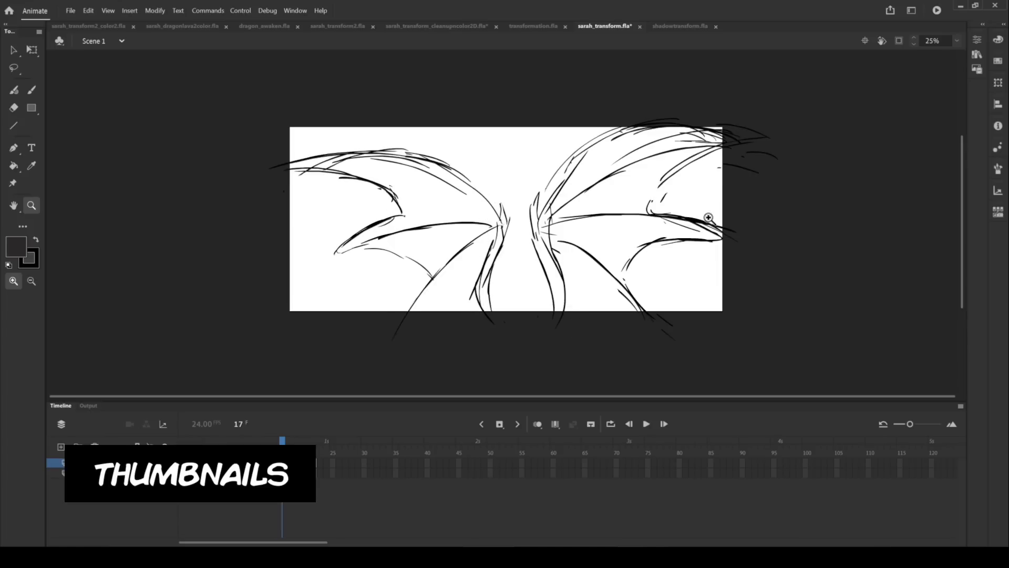
key("period")
key("period")
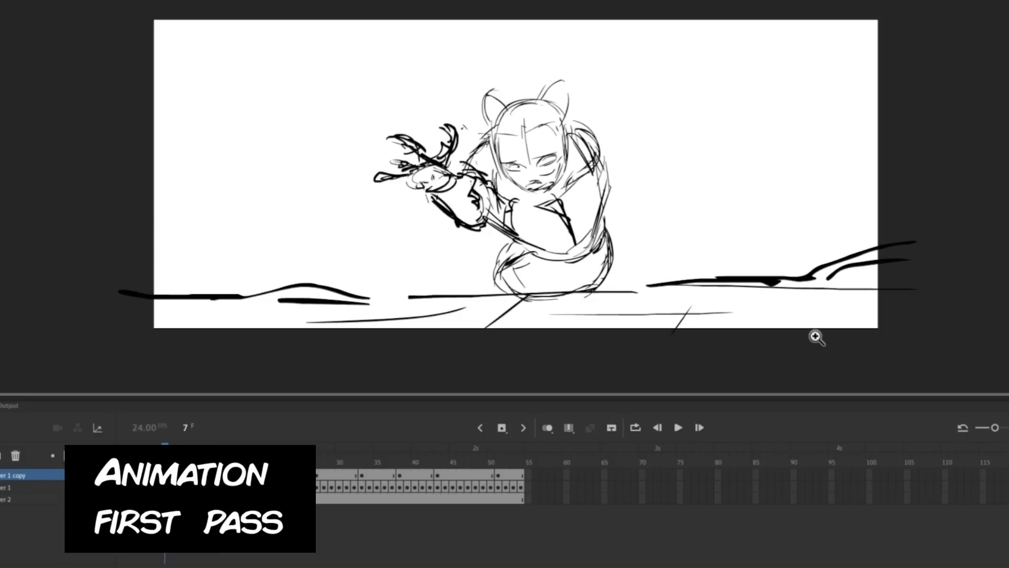
Step: Step through the first-pass drawings up to frame 43
key("period")
key("period")
key("period")
key("period")
key("period")
key("period")
key("period")
key("period")
key("period")
key("period")
key("period")
key("period")
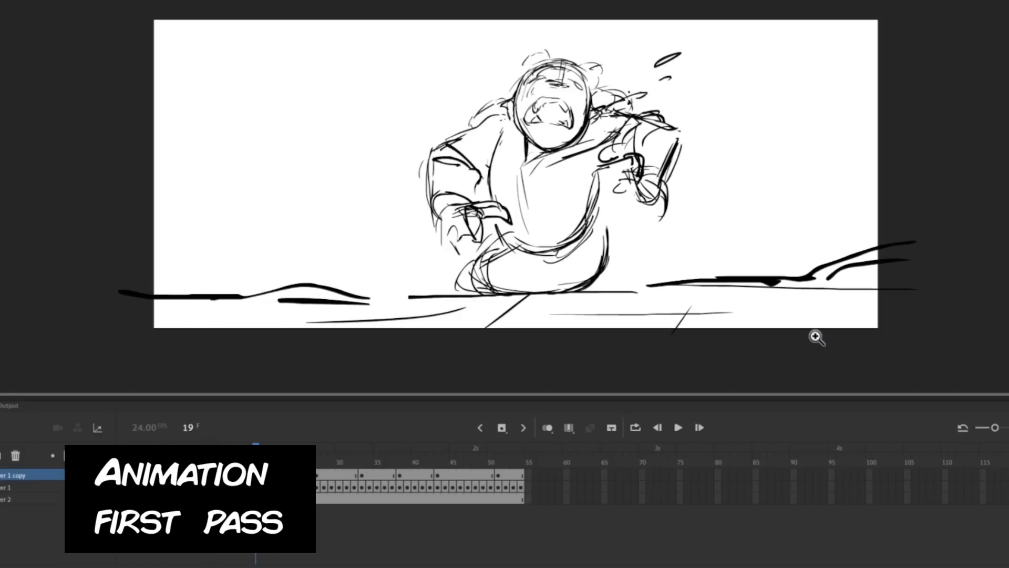
key("period")
key("period")
key("period")
key("period")
key("period")
key("period")
key("period")
key("period")
key("period")
key("period")
key("period")
key("period")
key("period")
key("period")
key("period")
key("period")
key("period")
key("period")
key("period")
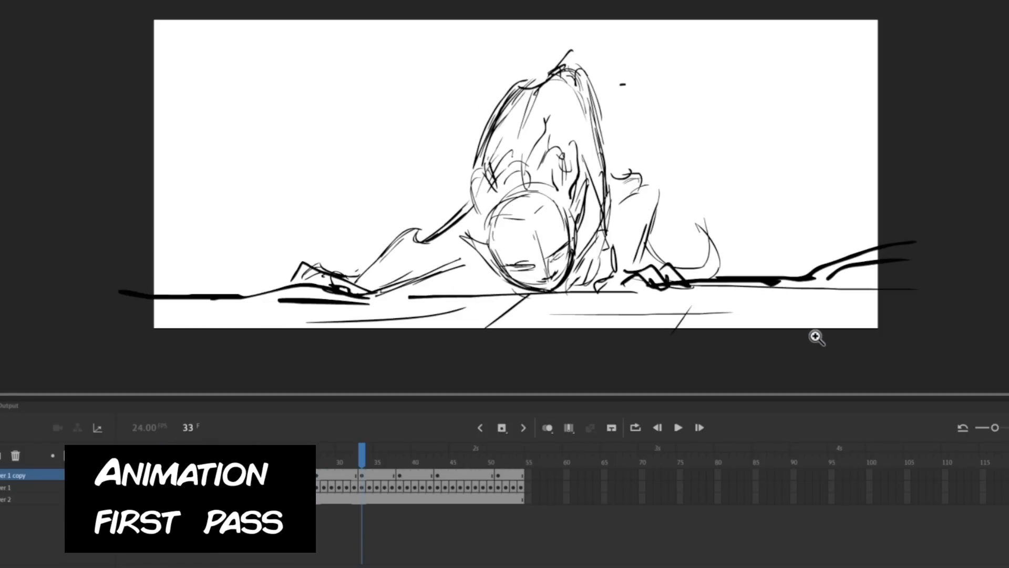
key("period")
key("period")
key("period")
key("period")
key("period")
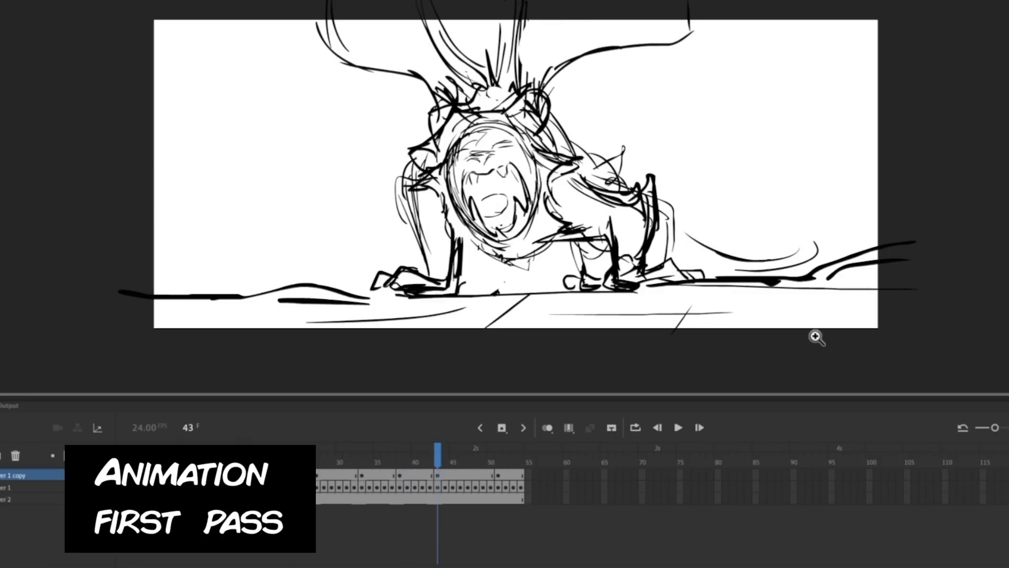
key("period")
key("period")
key("period")
key("period")
key("period")
key("period")
key("period")
key("period")
Step: Loop-play the first-pass animation, stop it, and restart playback
key("Return")
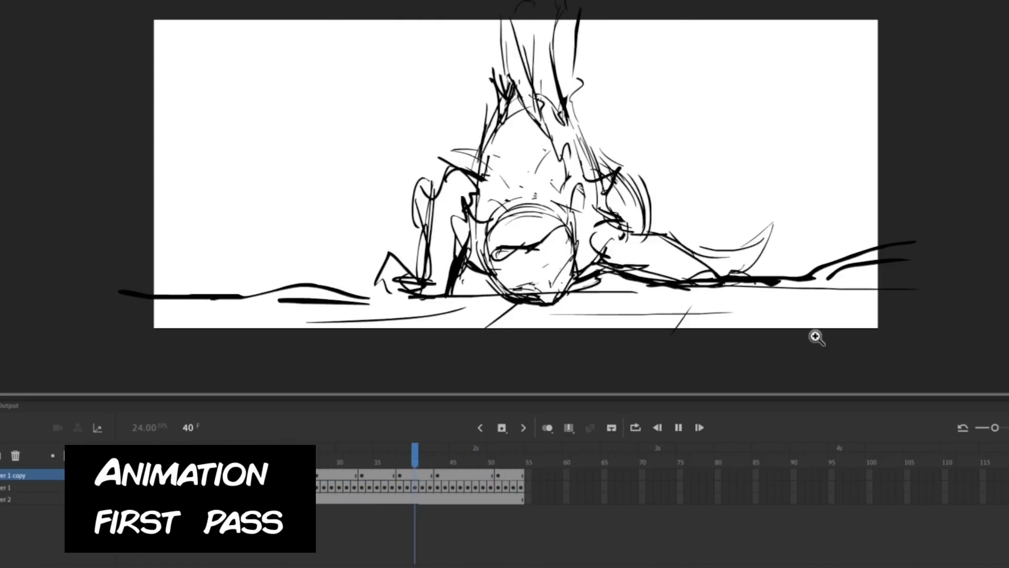
key("Return")
key("Return")
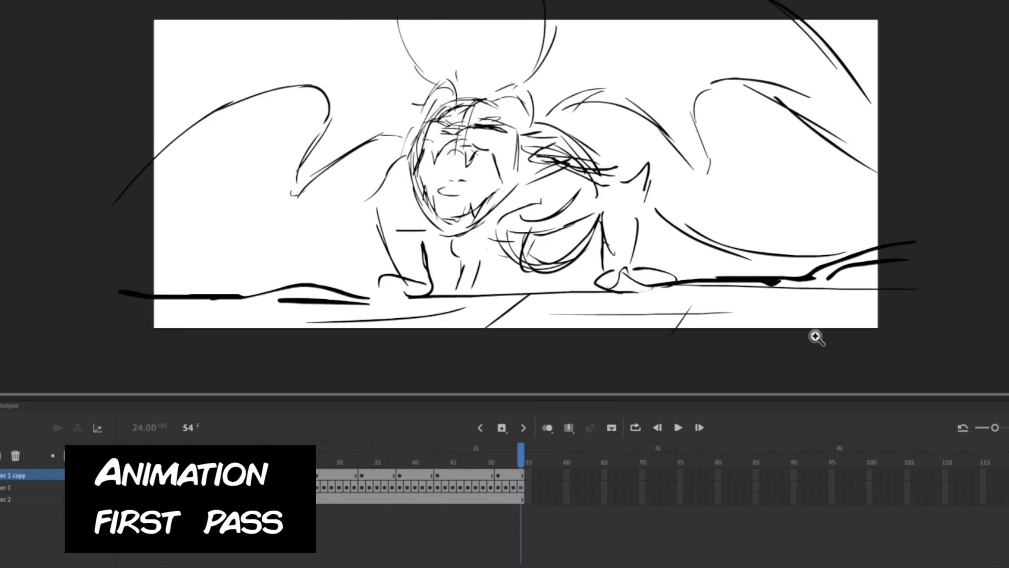
key("Return")
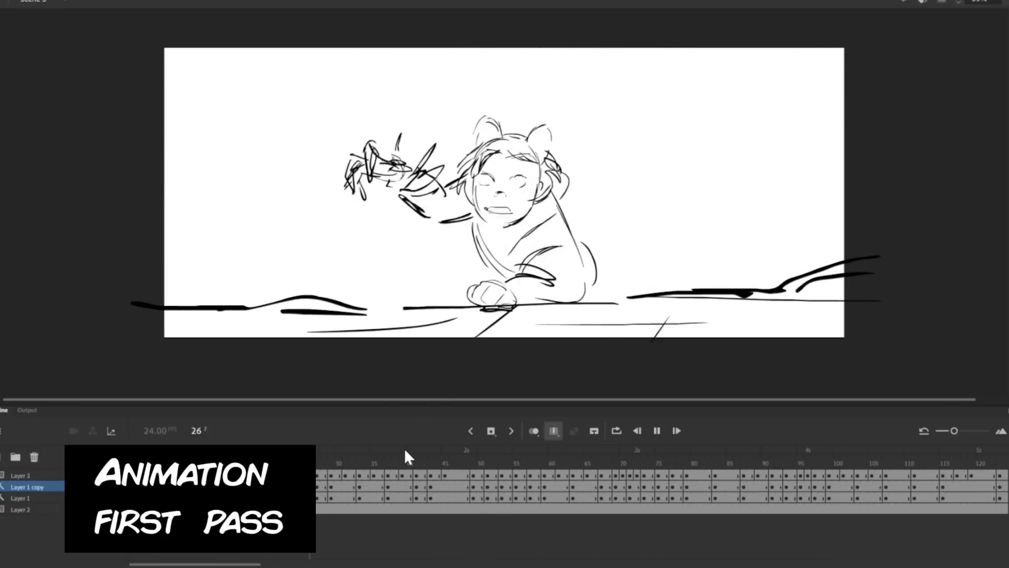
Step: Scrub the timeline to review the first-pass poses from frame 28 through 82
left_click_drag(405, 450, 471, 455)
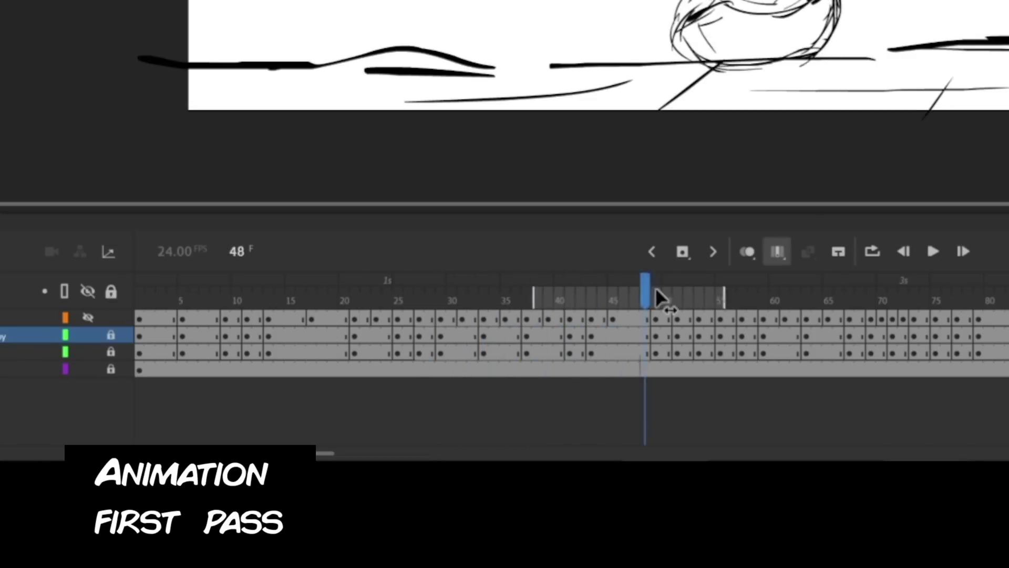
mouse_move(656, 290)
left_mouse_down()
mouse_move(499, 302)
mouse_move(1006, 297)
left_mouse_up()
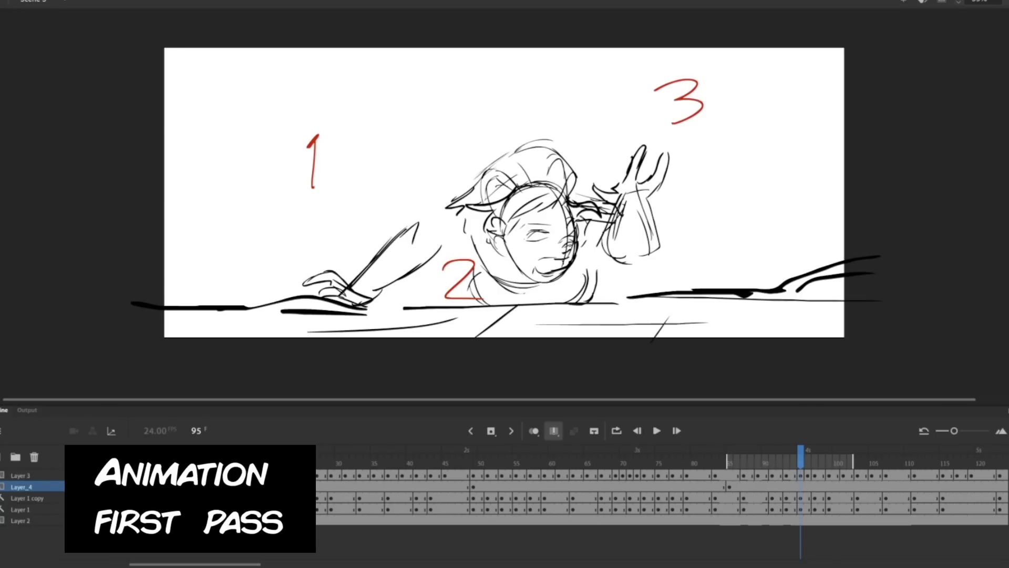
Step: Scrub the timeline to review poses around frames 95–112 and 48–78
mouse_move(774, 456)
left_mouse_down()
mouse_move(950, 459)
mouse_move(897, 458)
mouse_move(920, 461)
left_mouse_up()
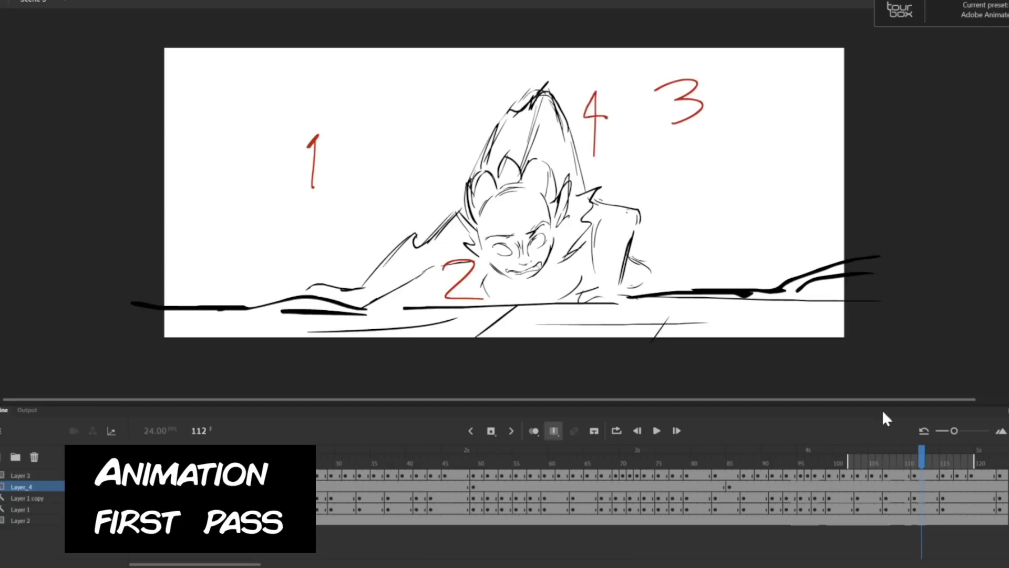
left_click_drag(905, 459, 938, 456)
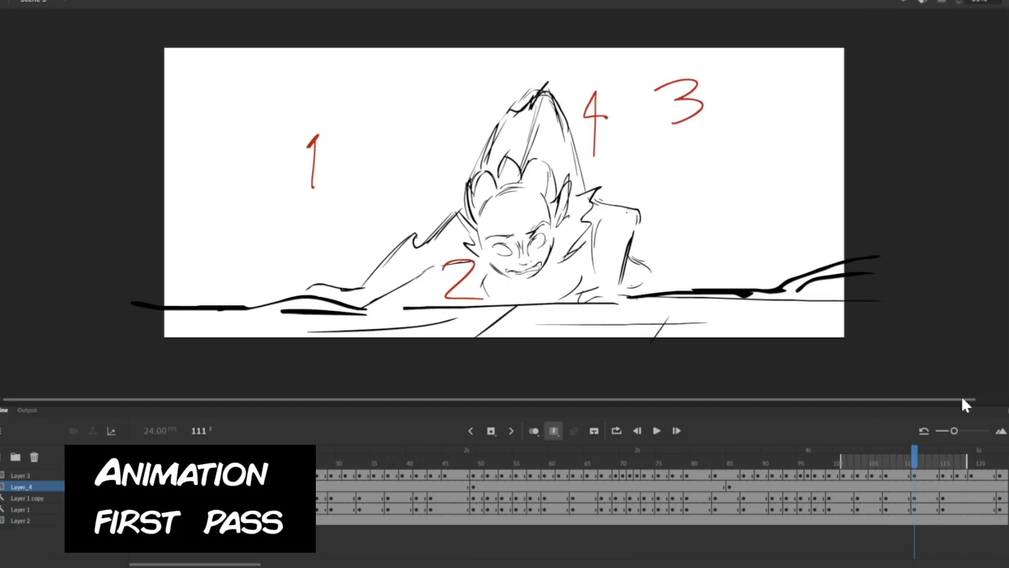
left_click(484, 458)
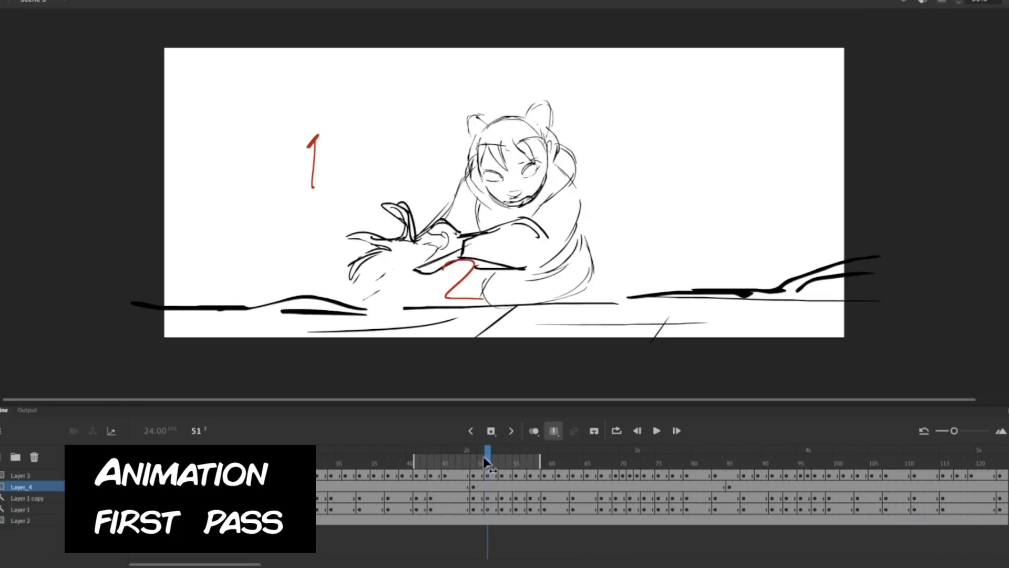
mouse_move(488, 463)
left_mouse_down()
mouse_move(466, 463)
mouse_move(833, 472)
mouse_move(959, 487)
mouse_move(815, 489)
mouse_move(886, 497)
left_mouse_up()
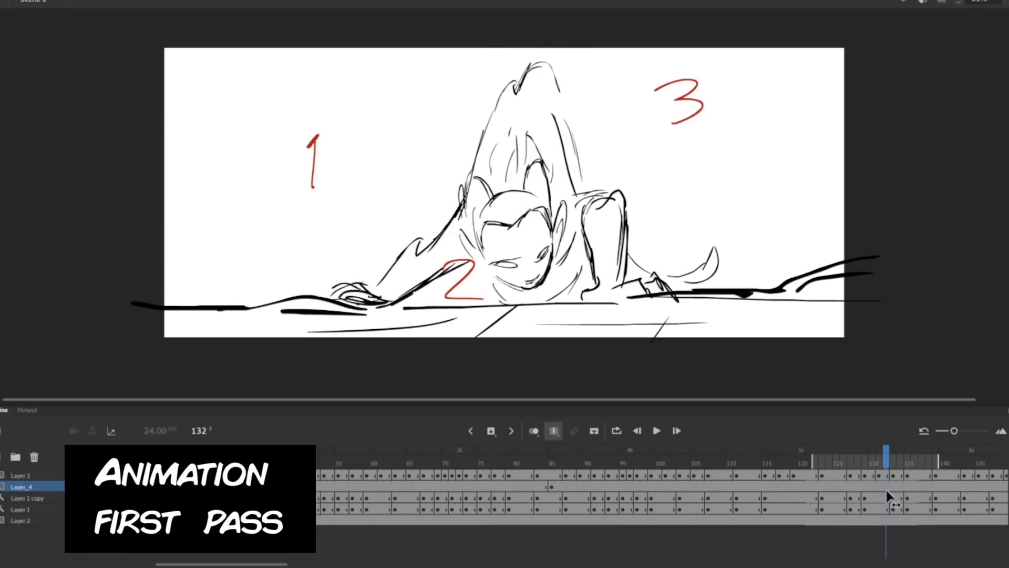
Step: Insert a blank keyframe on Layer_4 at frame 132 and loop-play the animation
key("F7")
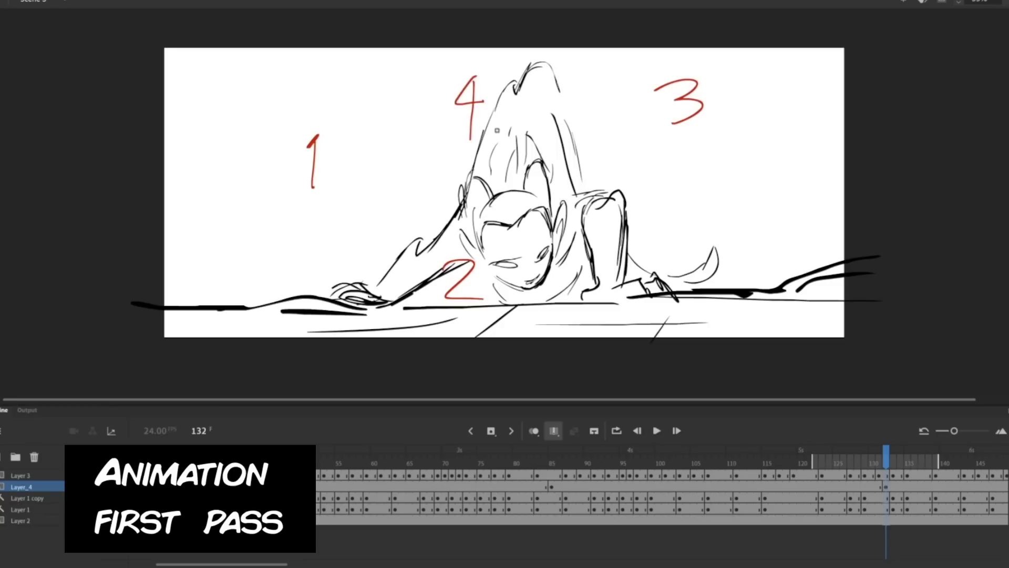
key("Return")
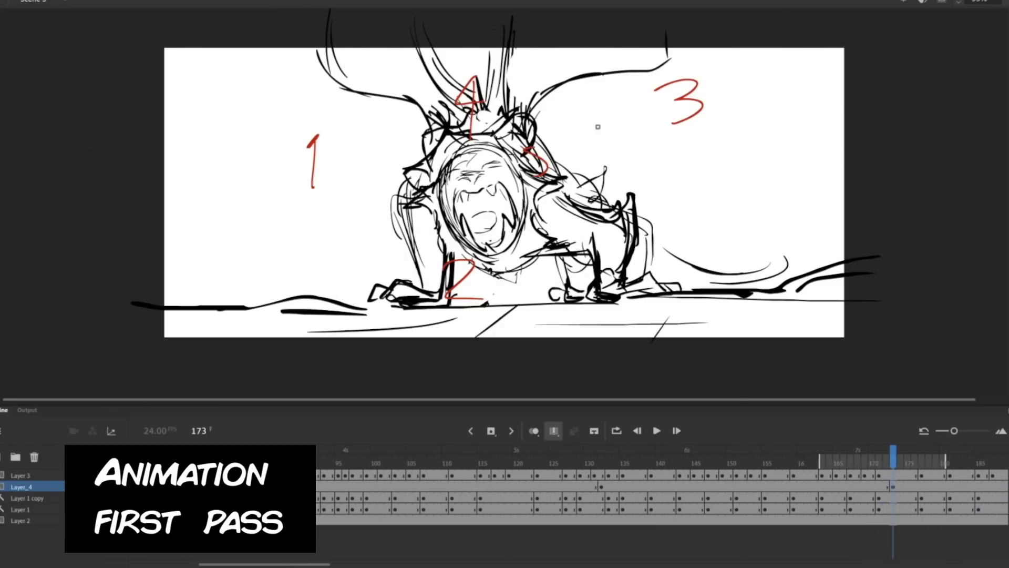
key("Return")
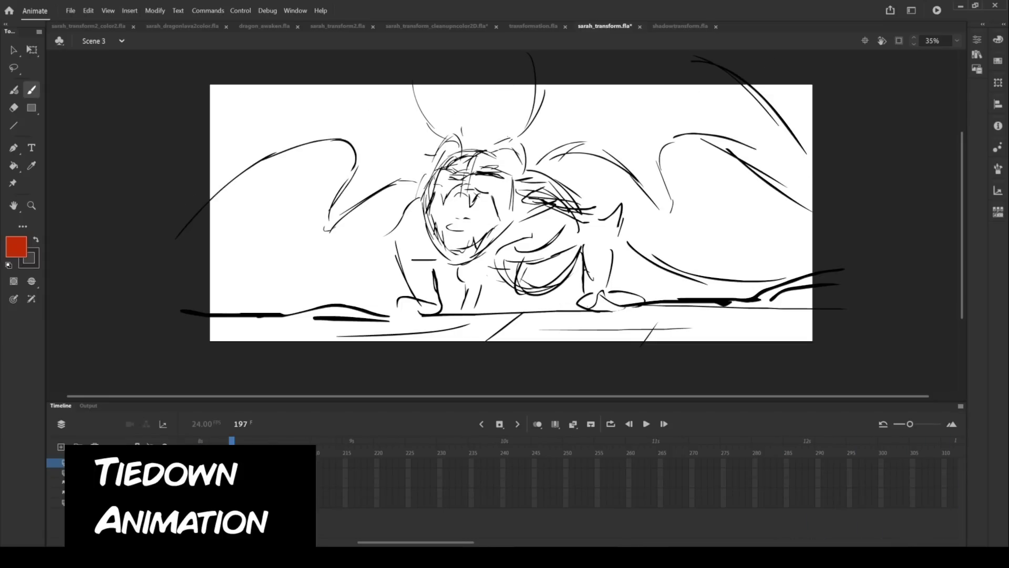
Step: Play the tiedown pass, then return to frame 1 and replay it
key("Return")
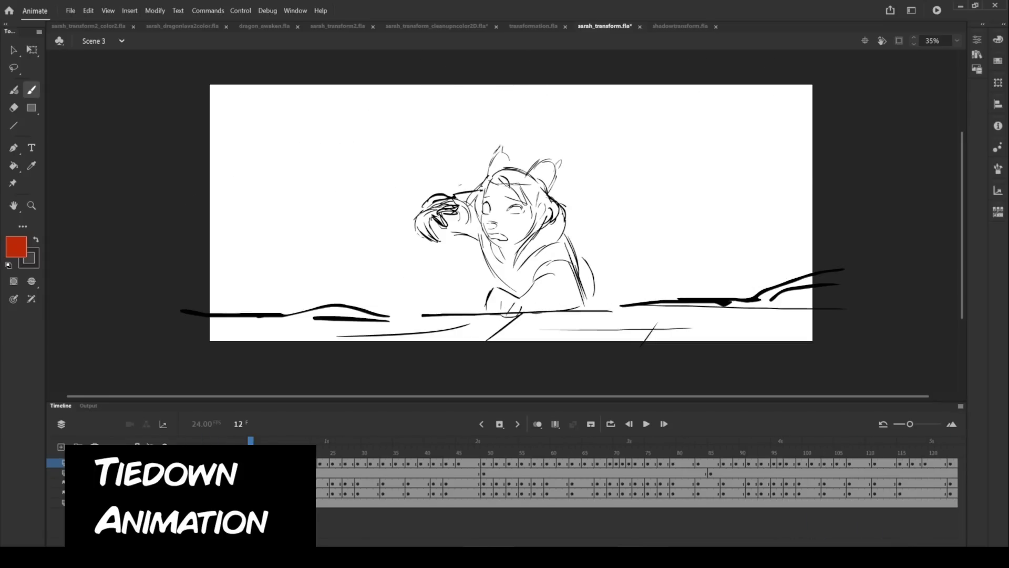
key("Return")
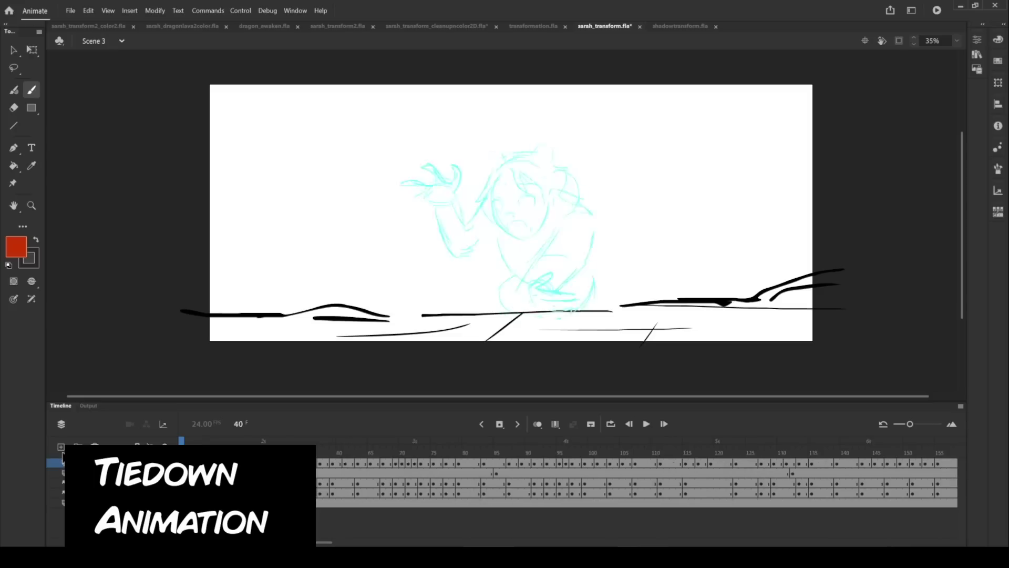
key("shift+comma")
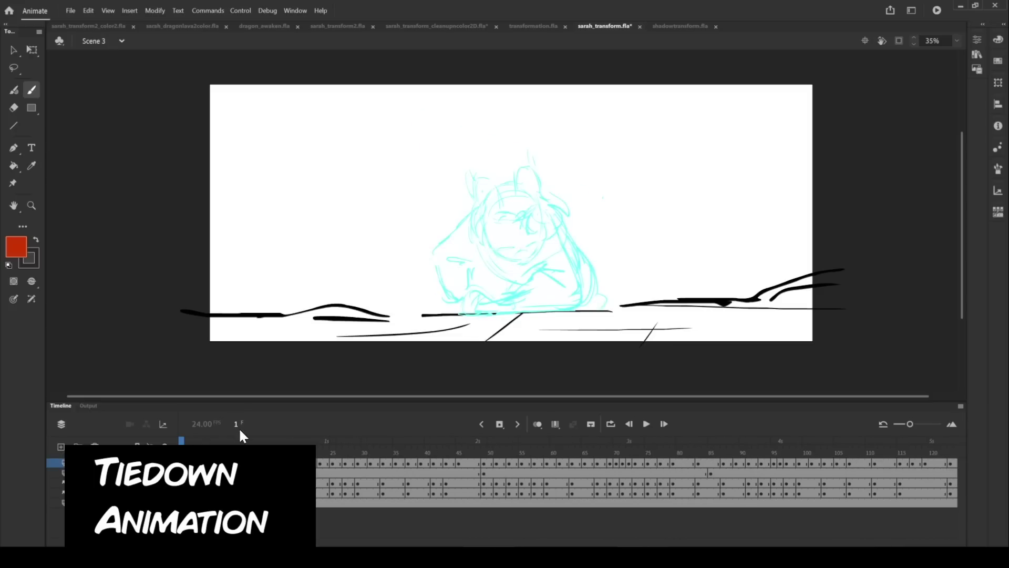
key("Return")
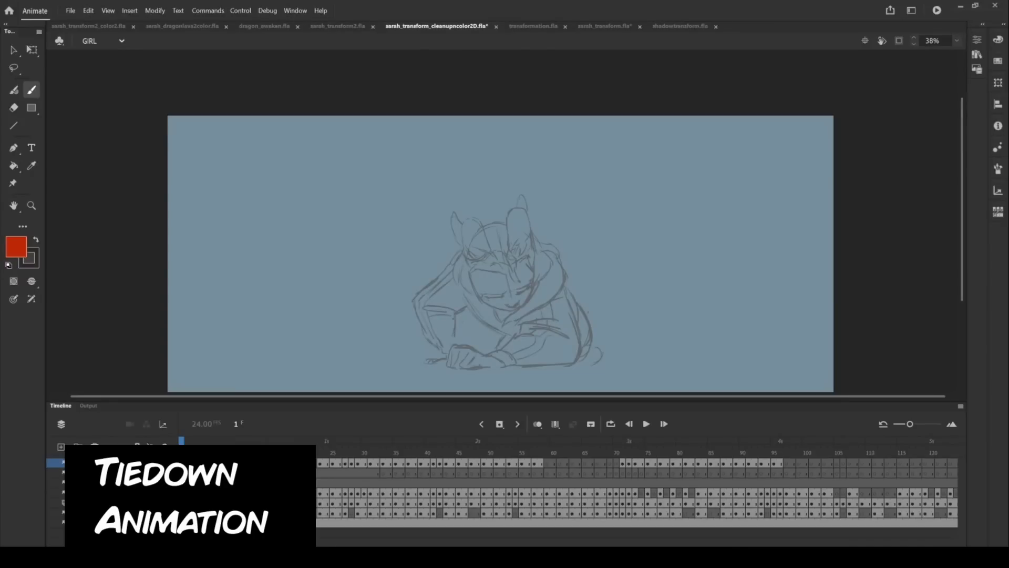
Step: Play the coloured cleanup animation, then stop and return to frame 140
key("Return")
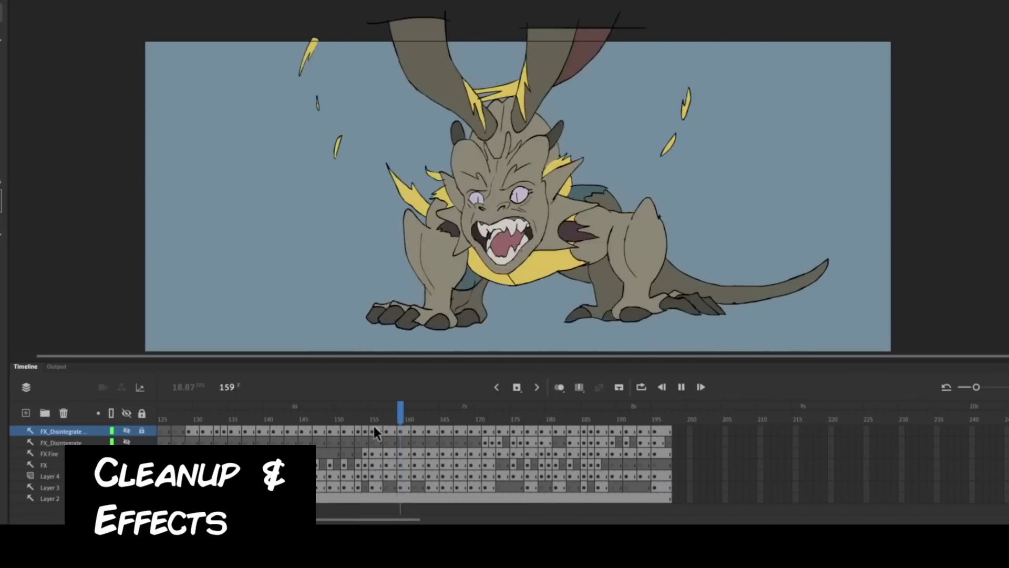
left_click_drag(444, 415, 269, 453)
scroll(538, 336, "up", 3)
scroll(564, 311, "down", 4)
scroll(523, 283, "up", 3)
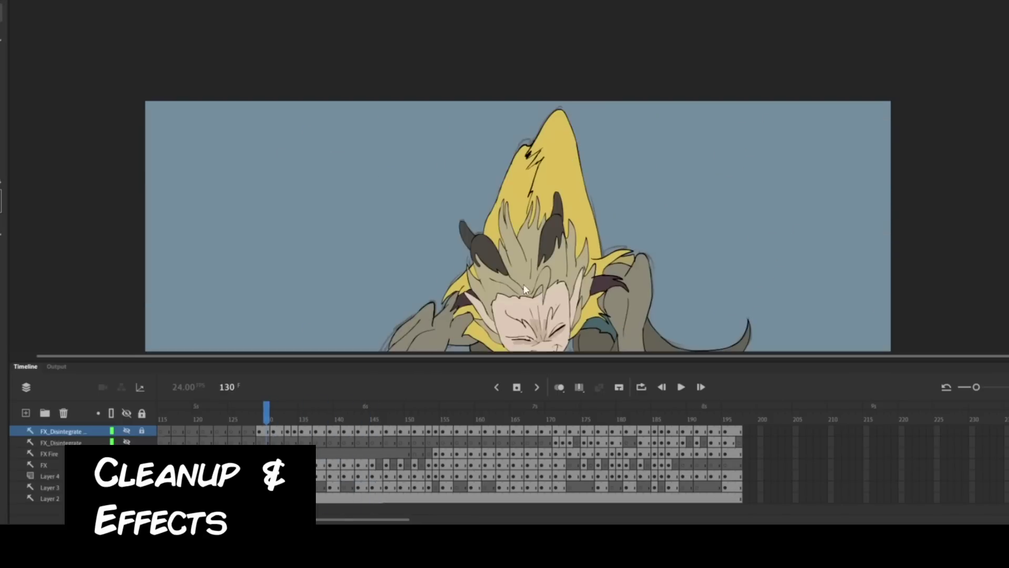
scroll(524, 283, "down", 3)
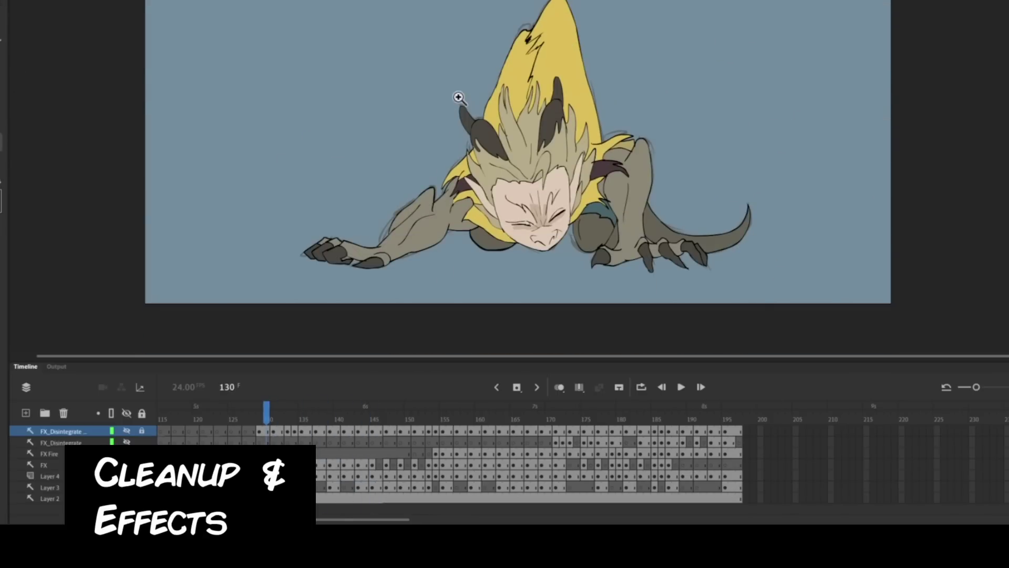
Step: Zoom in on the head, scrub frames 128 to 157, then replay from the start
left_click_drag(397, 32, 646, 284)
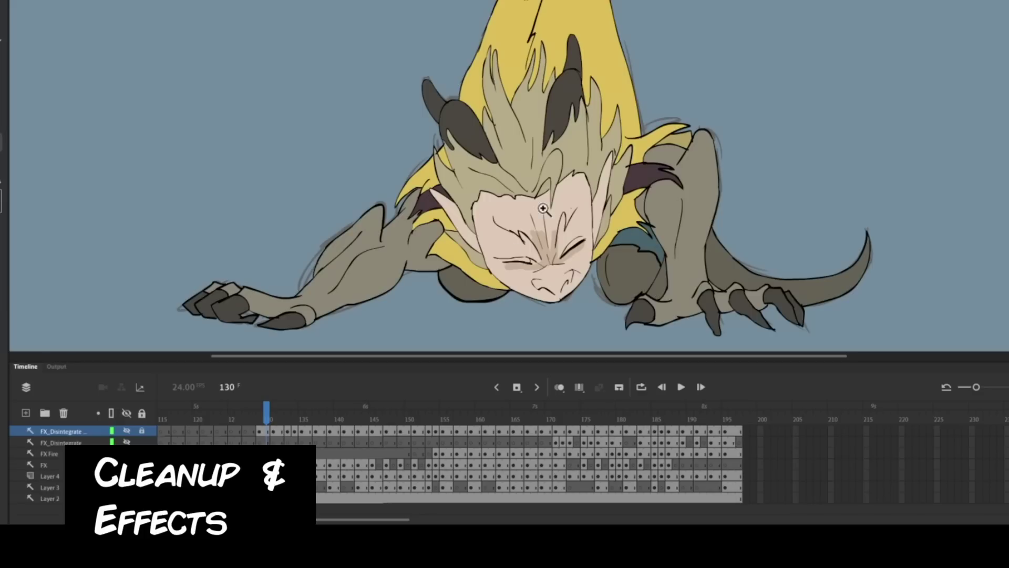
left_click_drag(255, 429, 235, 419)
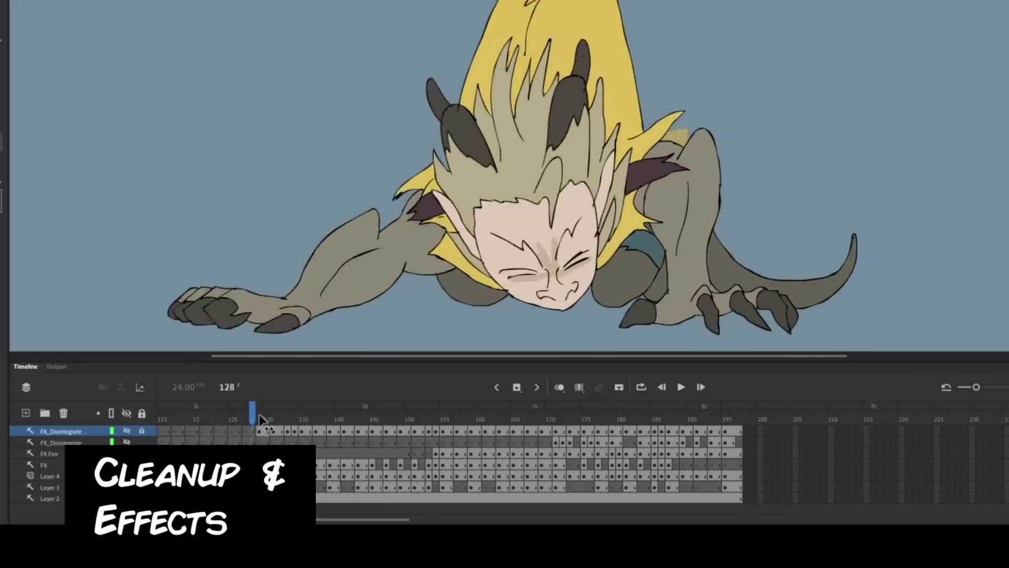
mouse_move(260, 419)
left_mouse_down()
mouse_move(417, 418)
mouse_move(256, 428)
mouse_move(436, 421)
mouse_move(245, 426)
mouse_move(417, 419)
mouse_move(329, 419)
left_mouse_up()
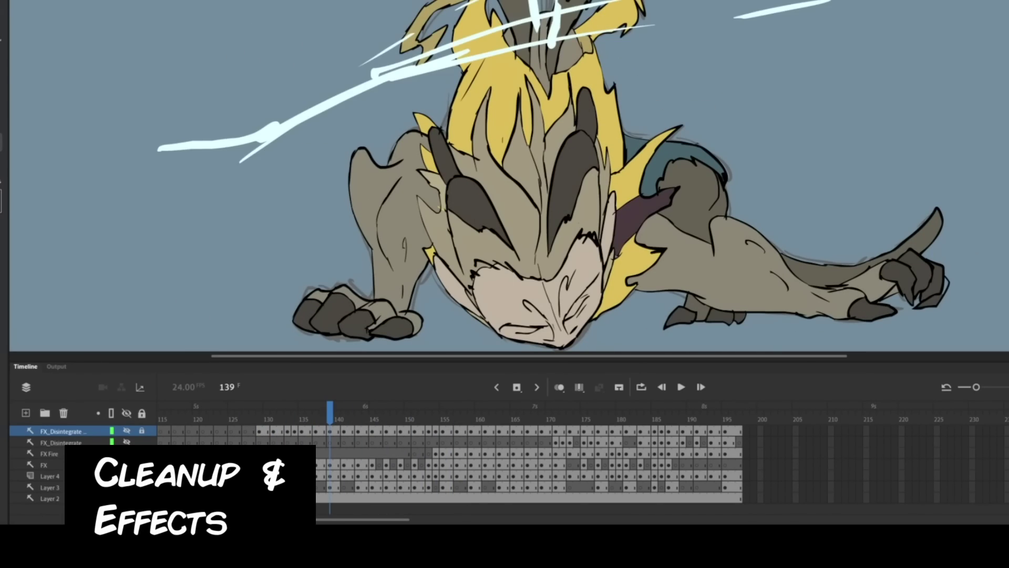
mouse_move(331, 418)
left_mouse_down()
mouse_move(462, 419)
mouse_move(323, 420)
mouse_move(419, 420)
mouse_move(337, 437)
mouse_move(451, 436)
left_mouse_up()
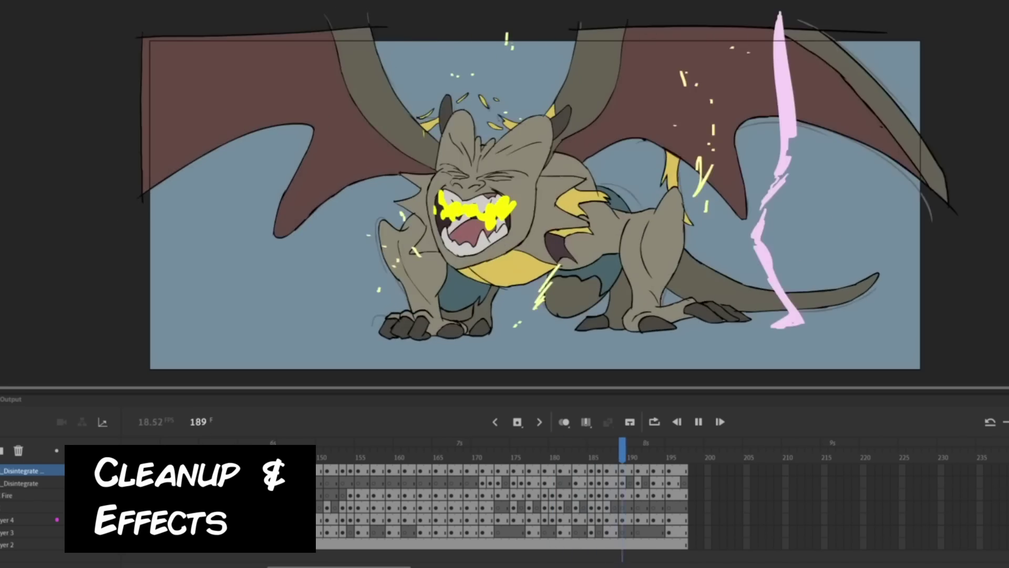
key("Return")
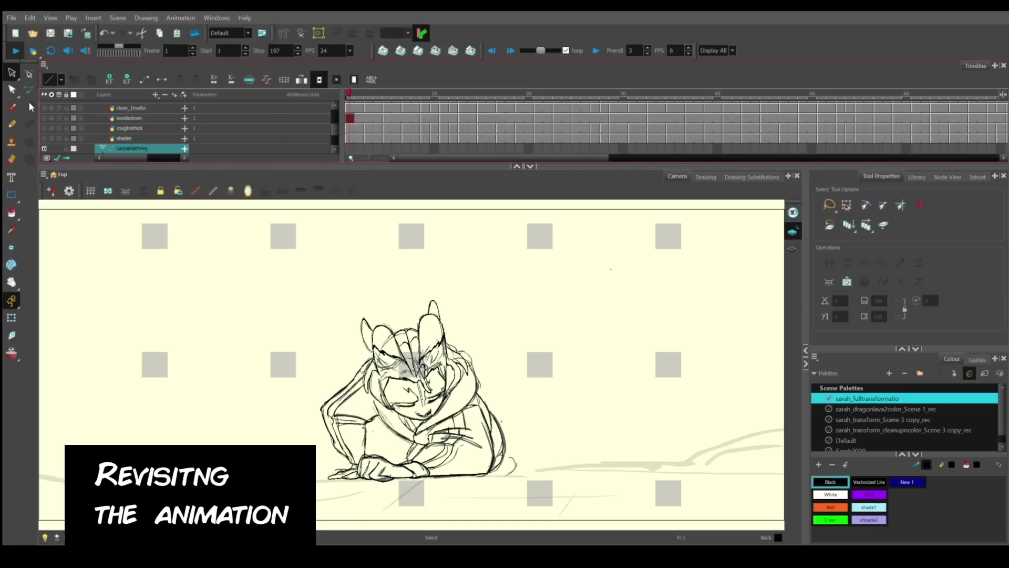
Step: Play the rough transformation, then select the cleanup layer under GlobalFlashPeg
key("Return")
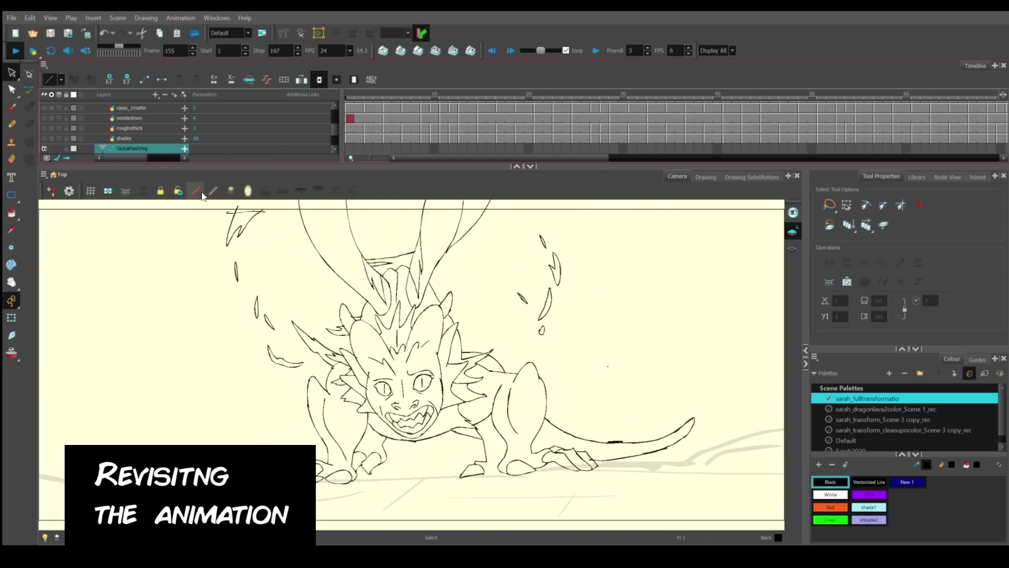
scroll(138, 139, "down", 1)
left_click(143, 148)
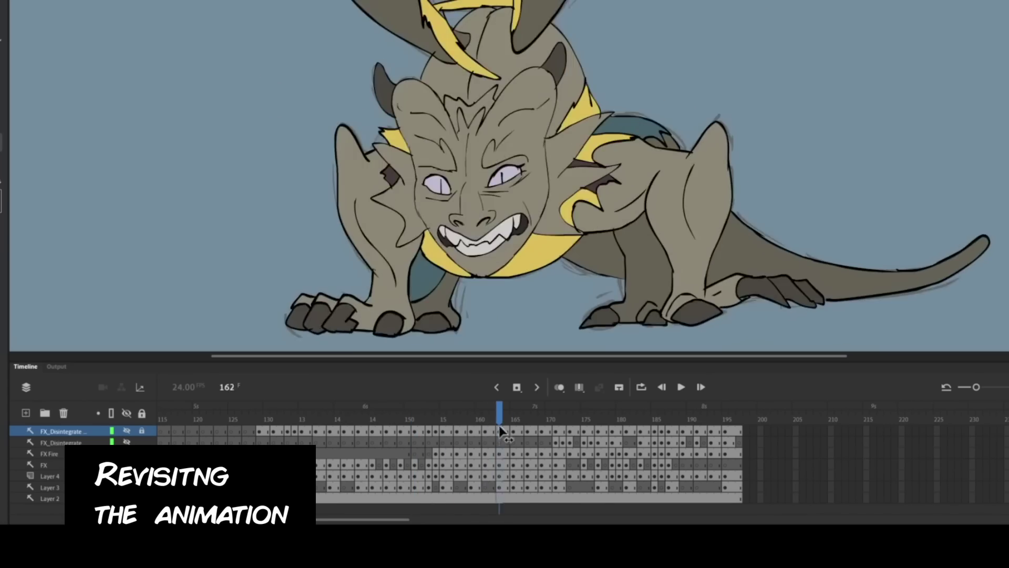
Step: Scrub the coloured dragon animation between frames 160 and 176, stopping near 166
left_click_drag(501, 430, 542, 429)
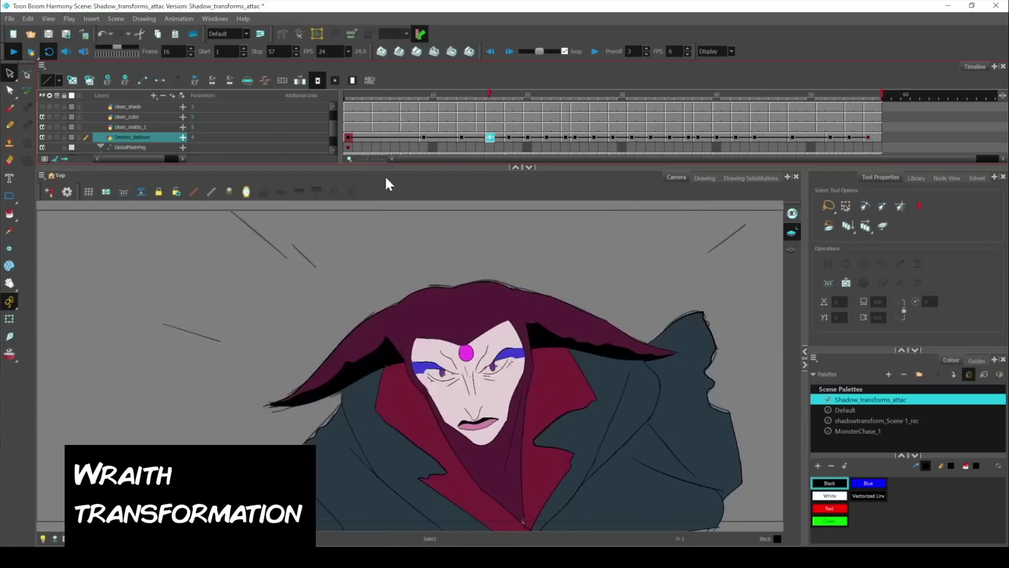
Step: Stop at frame 11, replay the wraith transformation, and select the clean_color layer
left_click(442, 94)
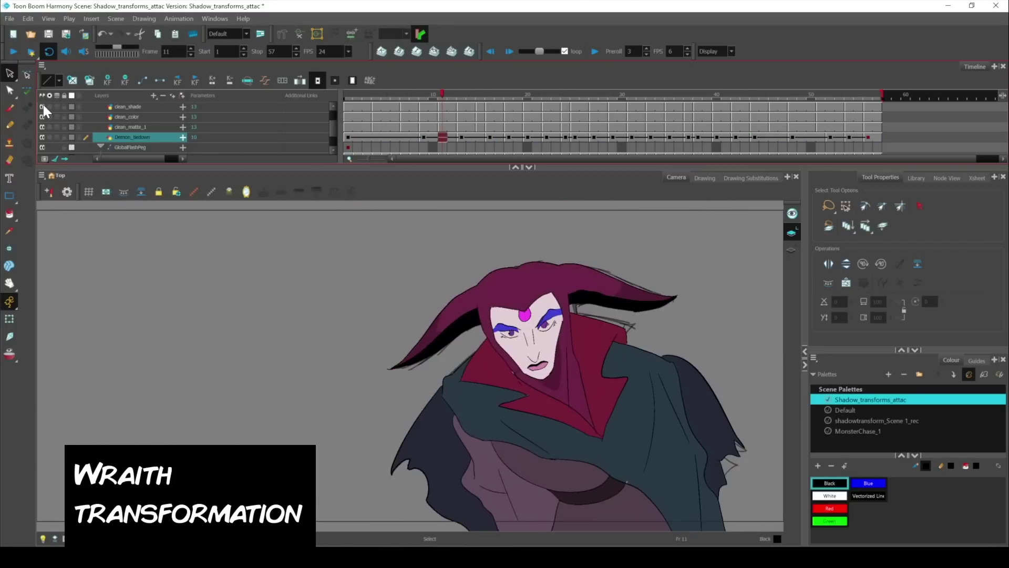
left_click(13, 52)
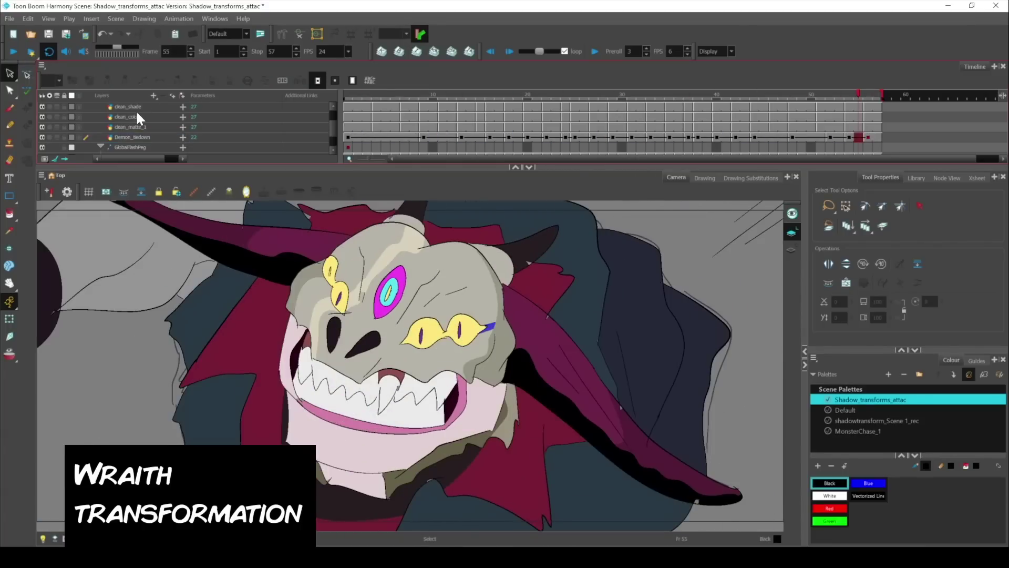
left_click(139, 117)
Step: Scrub back to the human pose, then through frames 22–29, revealing the FX, FX_BLOOD and clean layers
mouse_move(705, 93)
left_mouse_down()
mouse_move(519, 103)
mouse_move(579, 102)
mouse_move(546, 113)
left_mouse_up()
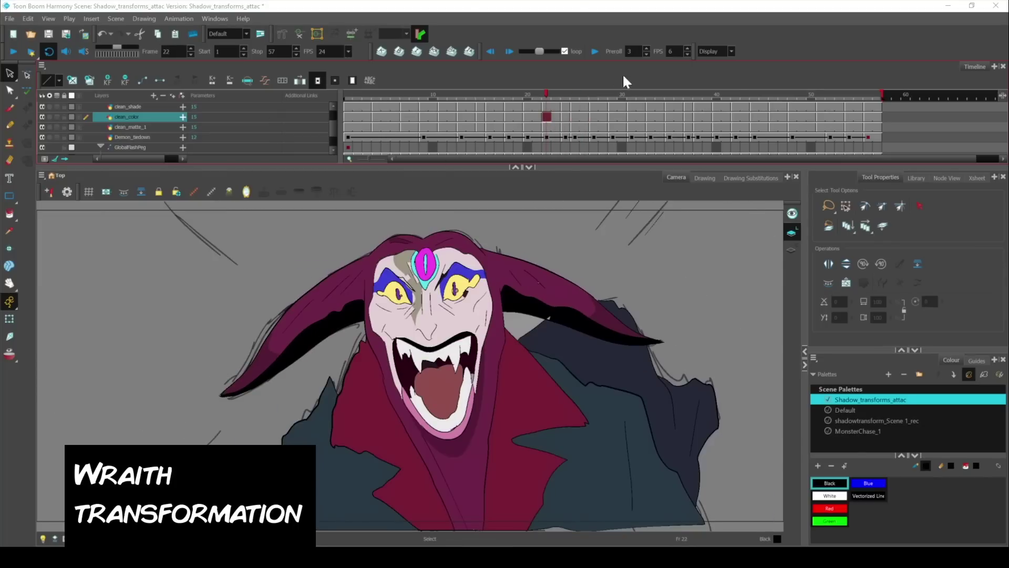
mouse_move(525, 91)
left_mouse_down()
mouse_move(618, 80)
mouse_move(503, 104)
mouse_move(658, 93)
mouse_move(523, 109)
left_mouse_up()
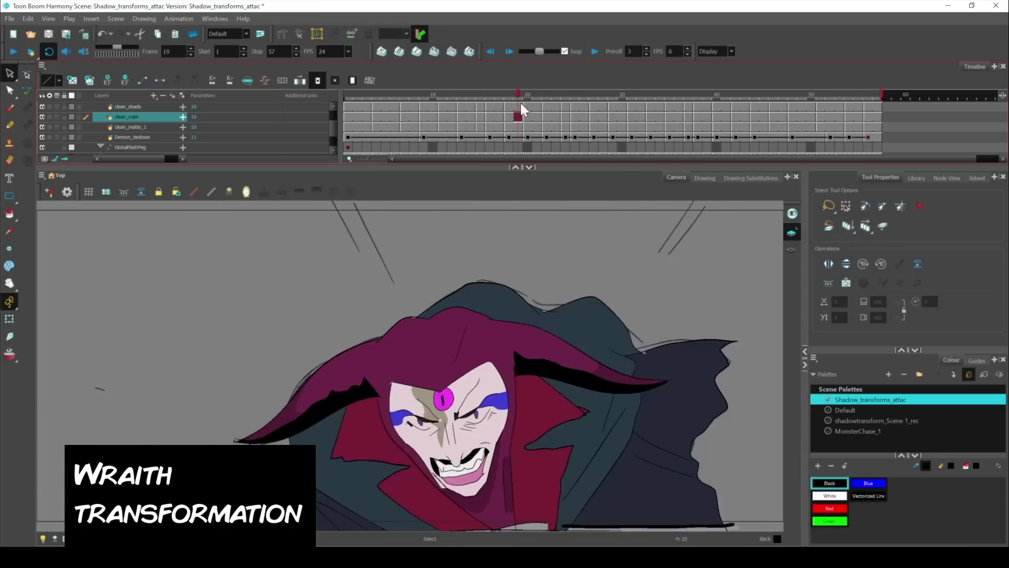
scroll(137, 122, "up", 1)
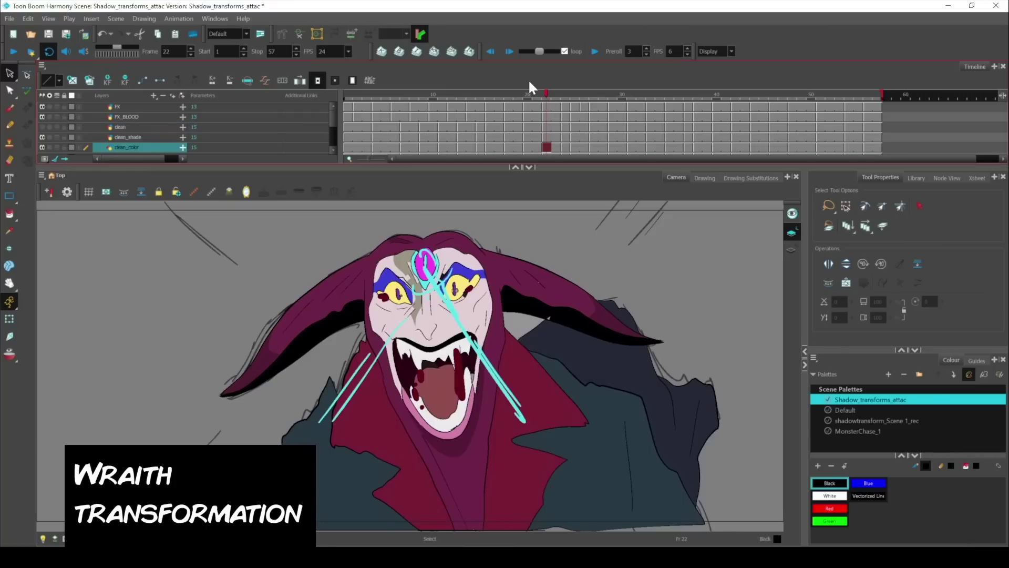
mouse_move(550, 94)
left_mouse_down()
mouse_move(586, 93)
mouse_move(544, 103)
mouse_move(610, 96)
mouse_move(532, 103)
mouse_move(604, 99)
mouse_move(569, 103)
mouse_move(613, 110)
mouse_move(557, 109)
mouse_move(576, 105)
left_mouse_up()
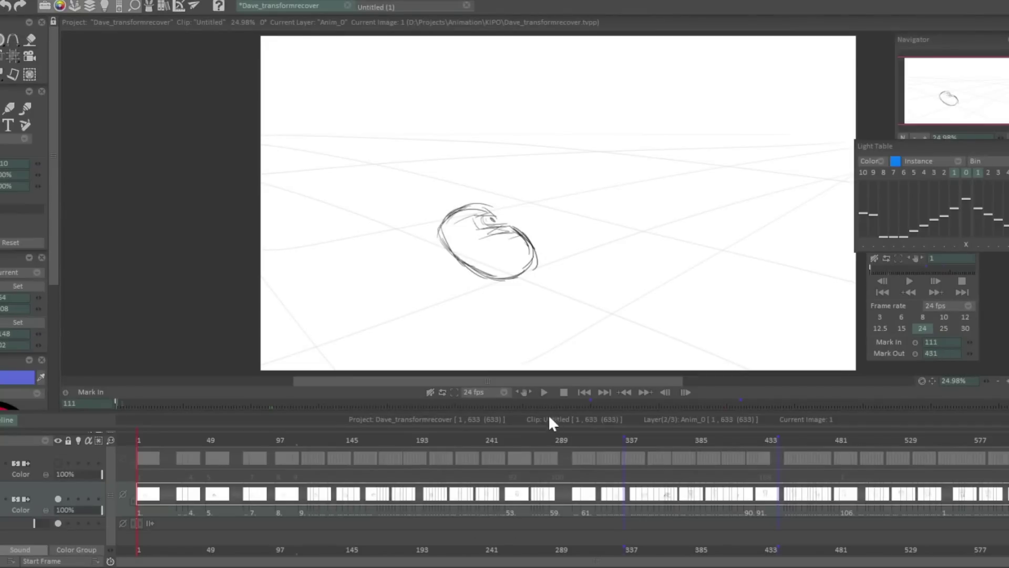
Step: Play the Dave_transformrecover rough pass from the start to the cocoon-like shape at image 114
left_click(546, 390)
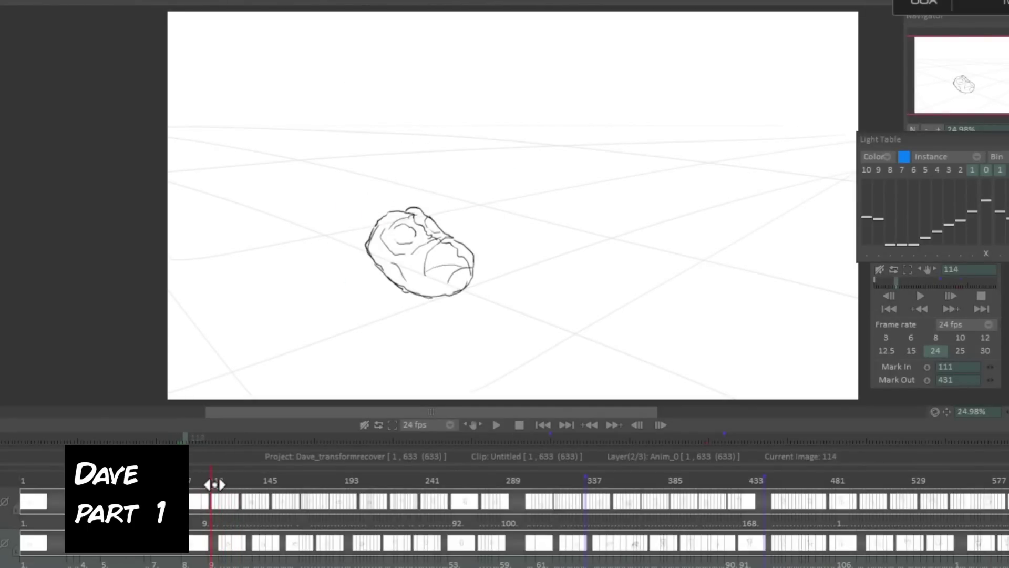
Step: Scrub from image 114 to image 521, where the bug-eyed, antennaed creature stands upright
left_click_drag(214, 484, 232, 484)
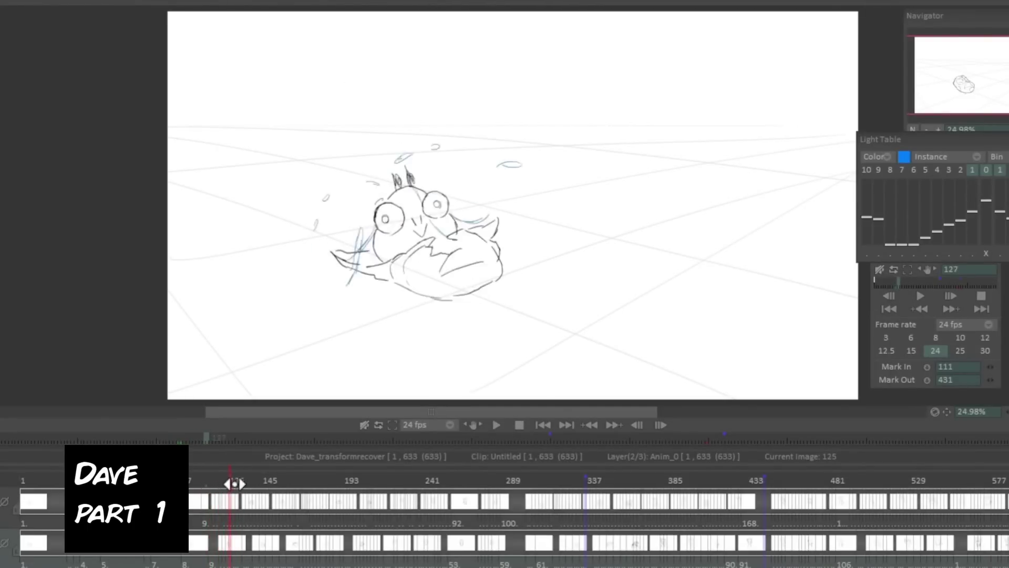
mouse_move(271, 481)
left_mouse_down()
mouse_move(372, 468)
mouse_move(298, 482)
mouse_move(397, 477)
mouse_move(417, 458)
mouse_move(508, 457)
mouse_move(484, 459)
mouse_move(489, 467)
mouse_move(725, 467)
mouse_move(648, 484)
mouse_move(726, 497)
left_mouse_up()
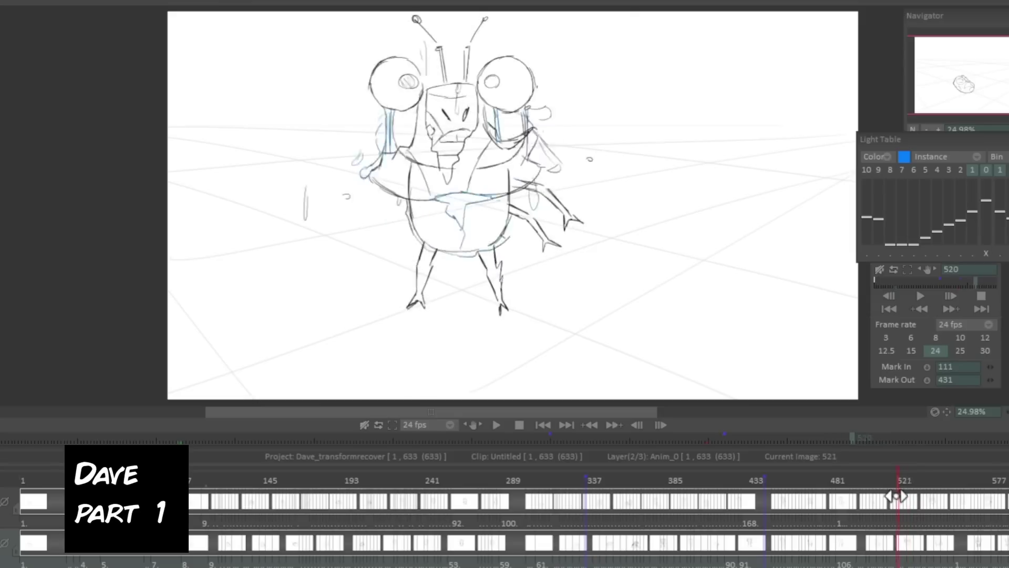
Step: Scrub the playhead back from image 521 to image 507
mouse_move(897, 496)
left_mouse_down()
mouse_move(862, 497)
mouse_move(943, 490)
left_mouse_up()
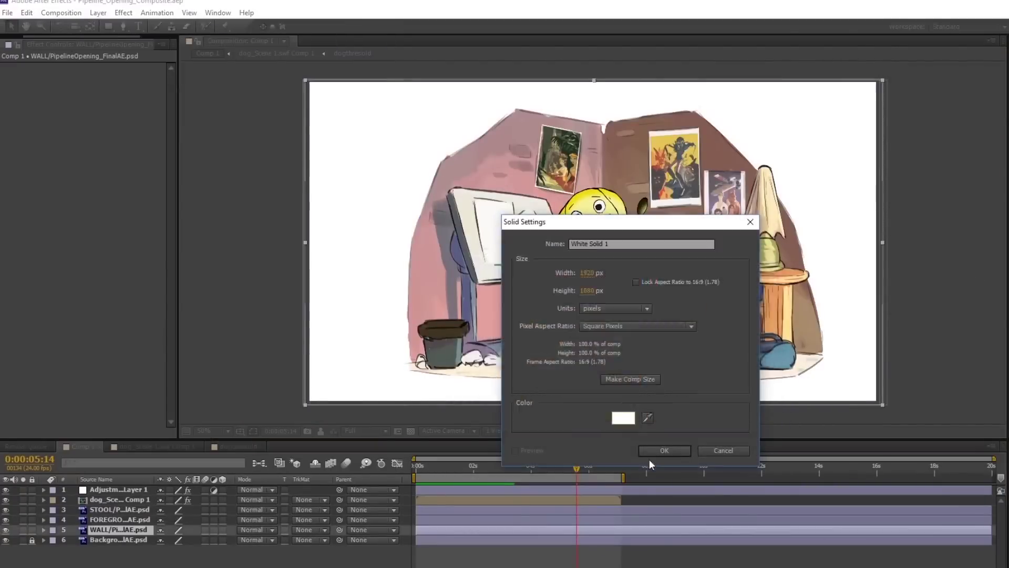
Step: Create the 1920×1080 White Solid 1 and set its blend mode to Overlay
left_click(657, 451)
left_click(194, 225)
left_click(256, 529)
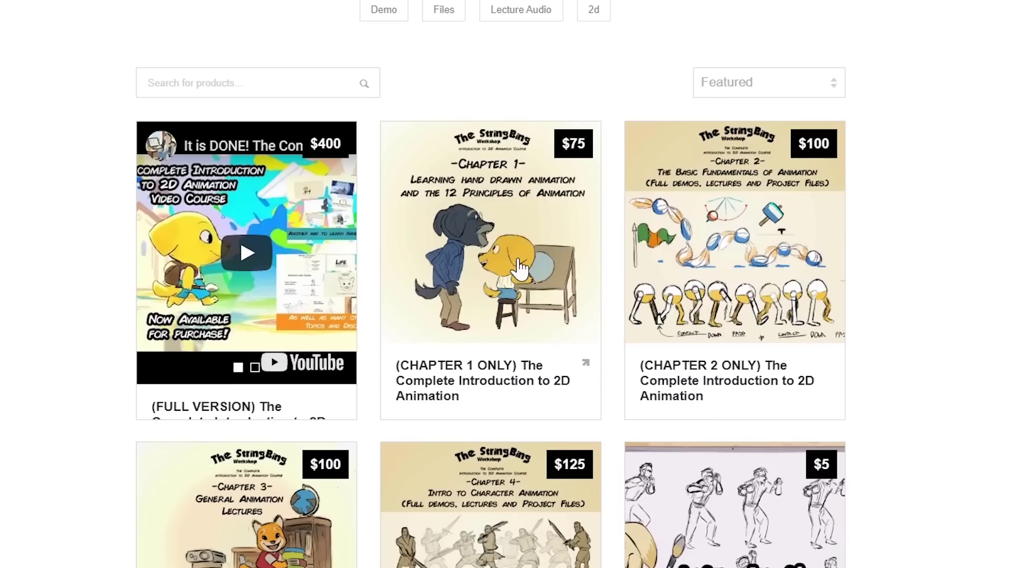
scroll(512, 270, "down", 3)
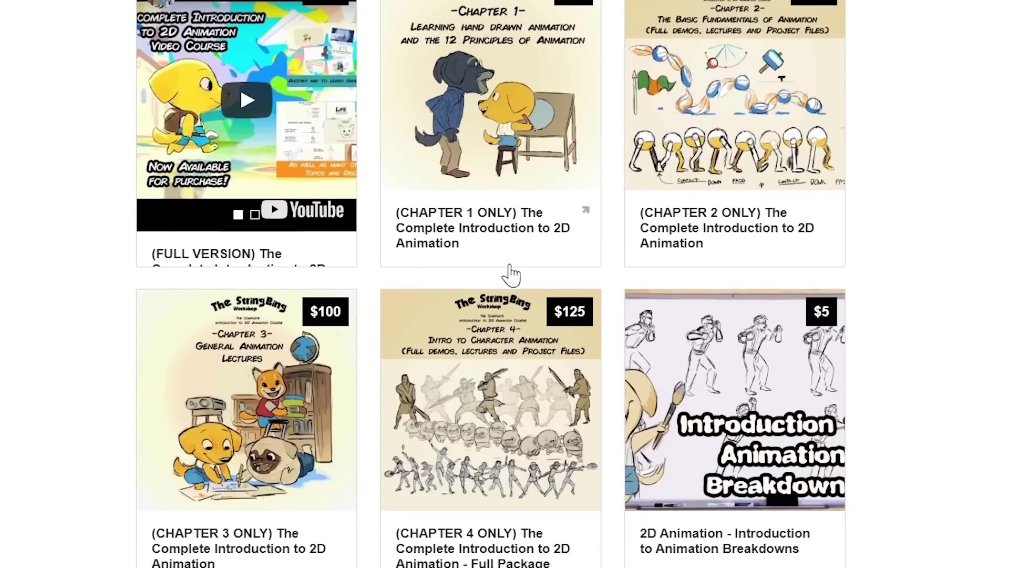
Step: Open the (CHAPTER 3 ONLY) The Complete Introduction to 2D Animation product page in the store
scroll(511, 274, "down", 4)
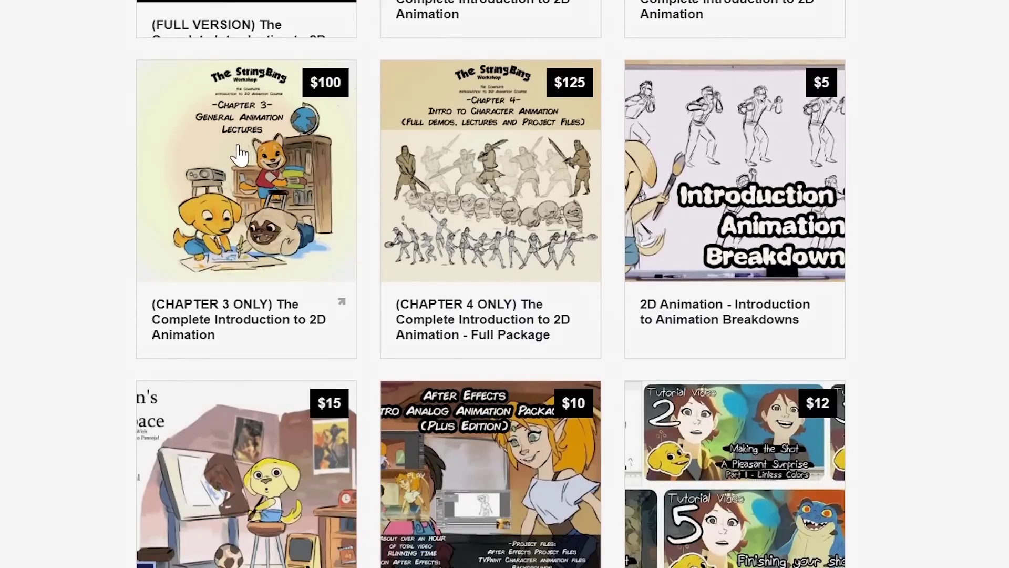
left_click(240, 155)
scroll(479, 225, "down", 7)
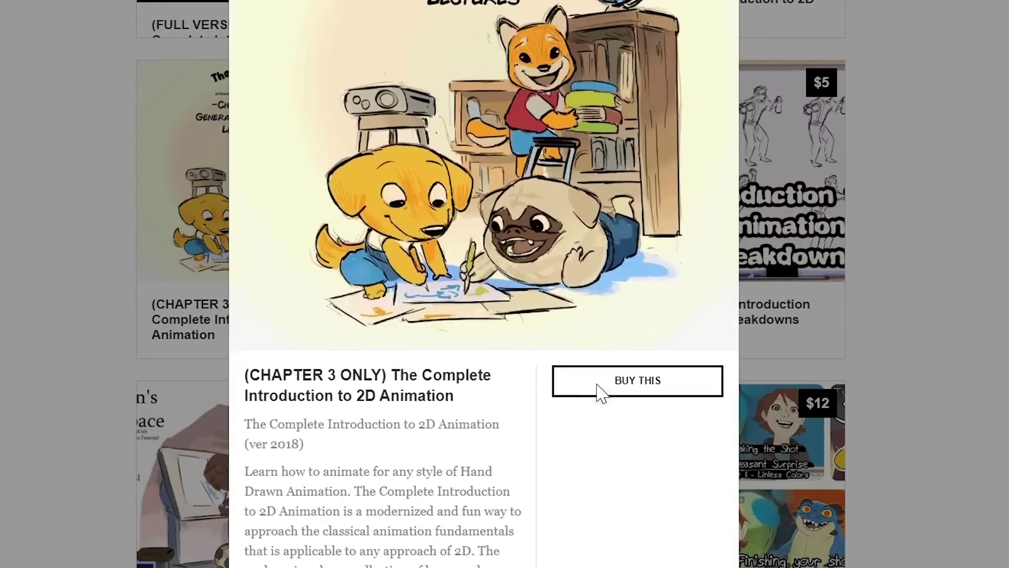